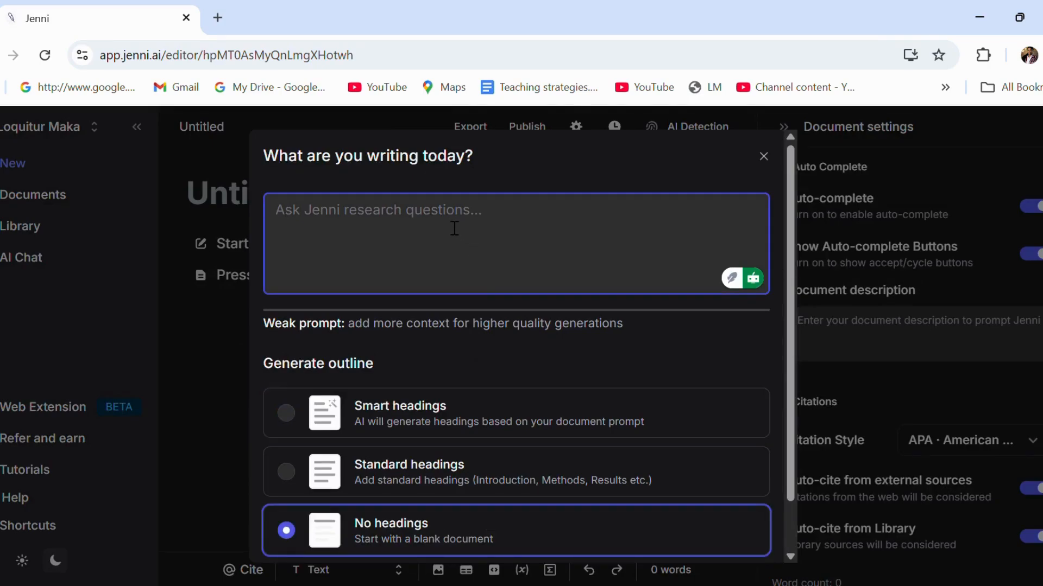
Enter the prompt 'A personal statement for my university application to study a Bachelor of education: FET…' highlighting lifelong learning
type("A personal statement")
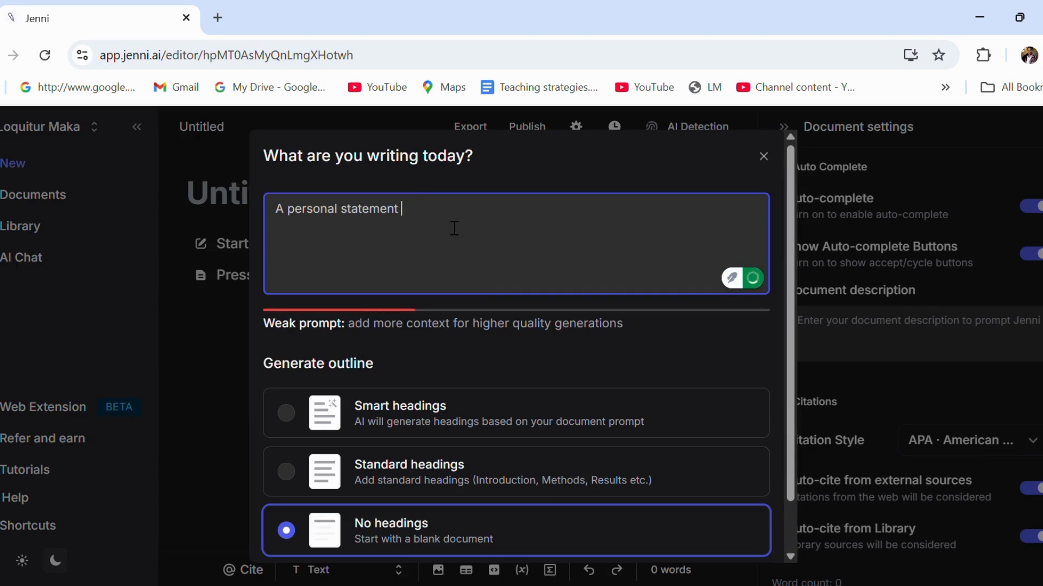
type(" for my")
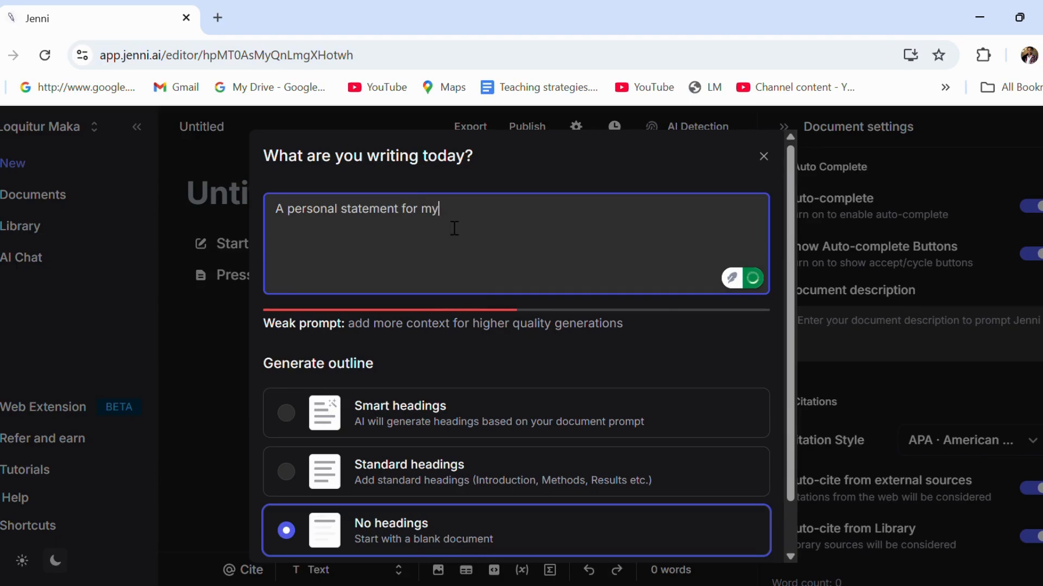
type(" university")
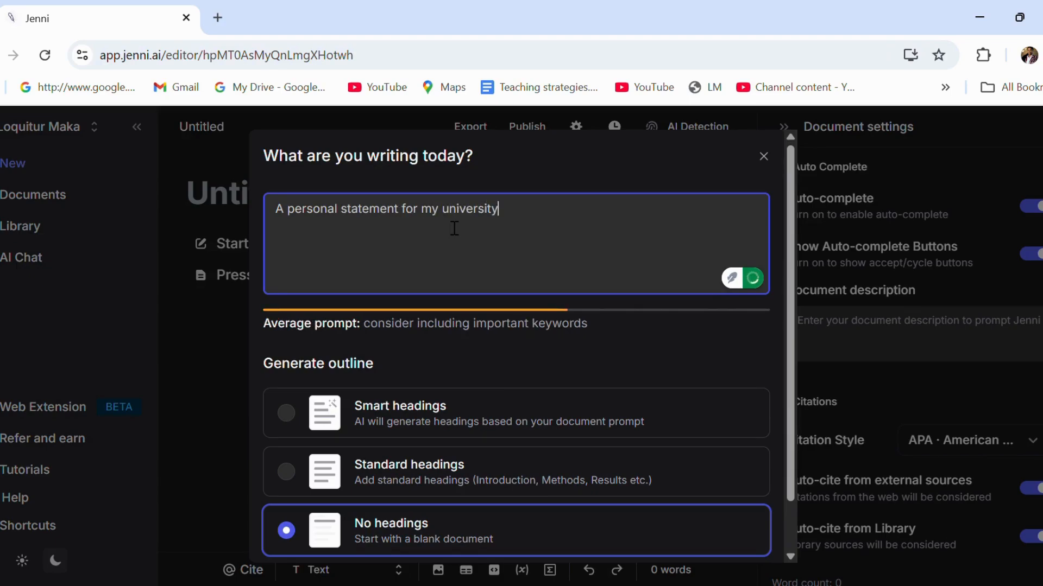
type(" application")
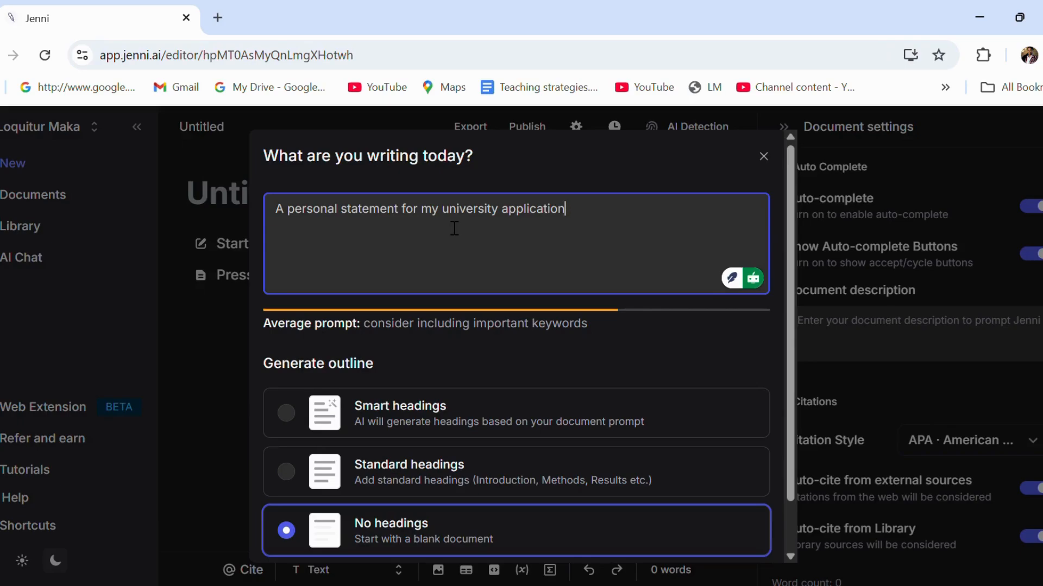
type("to study ")
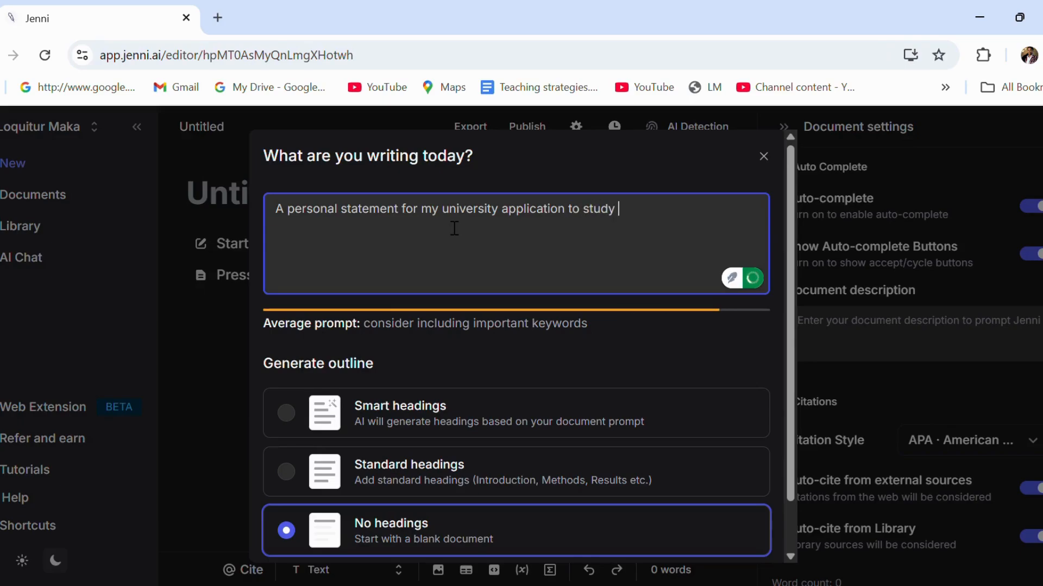
type("a Bachelor of education")
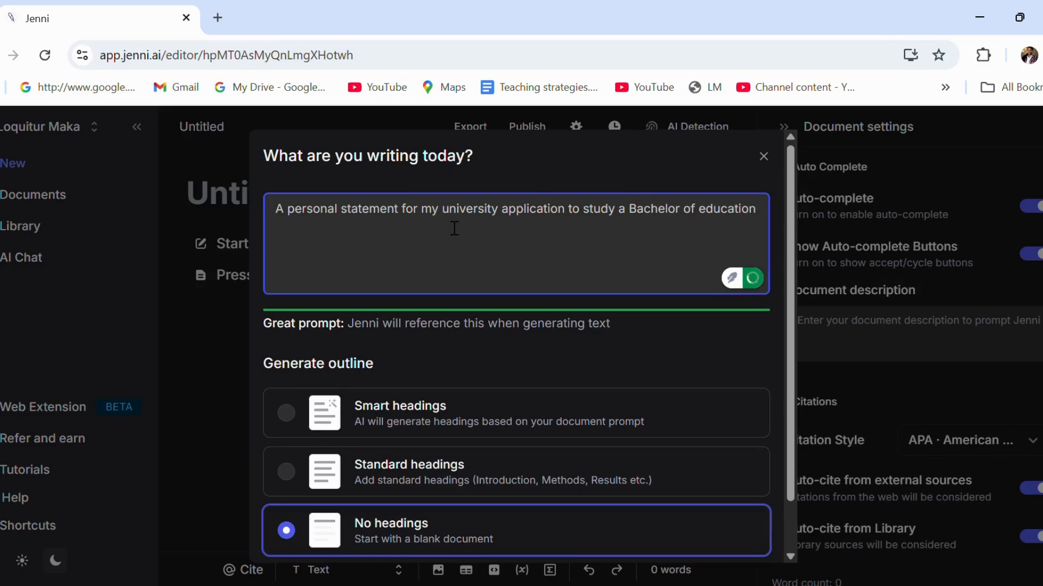
type(": Further")
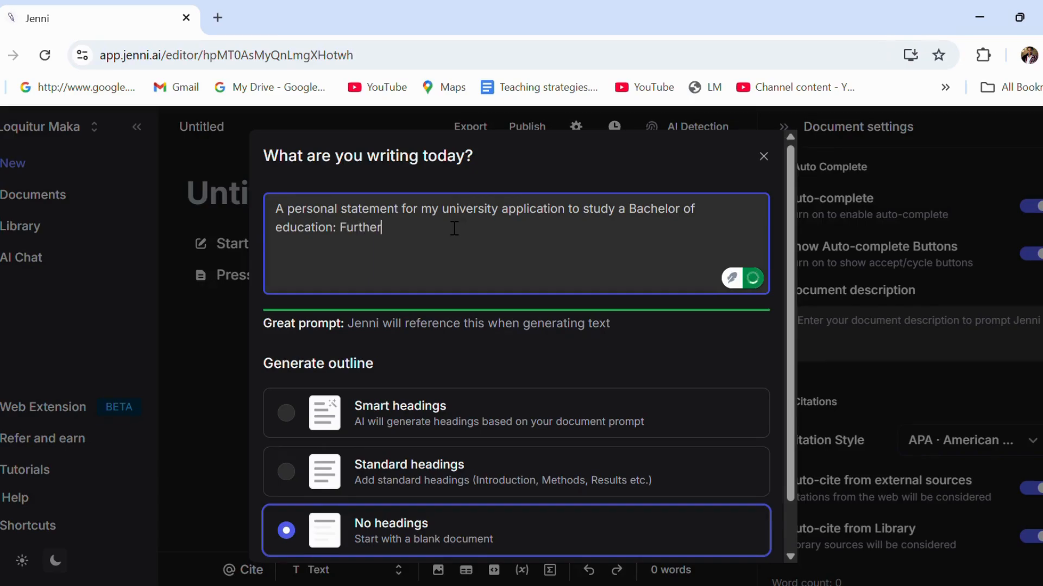
type(" Education and Training")
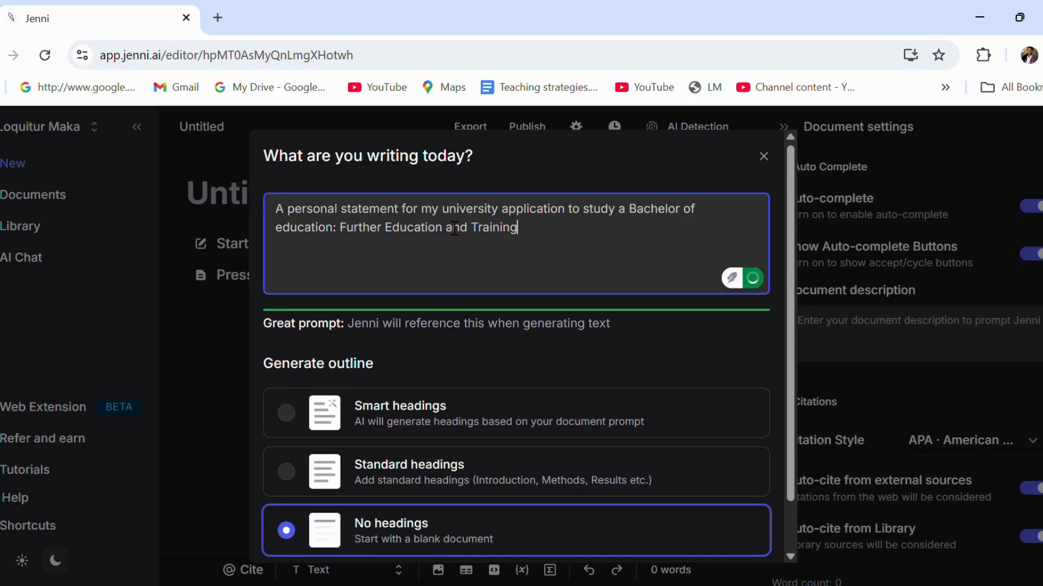
type(" (FET). Highlight")
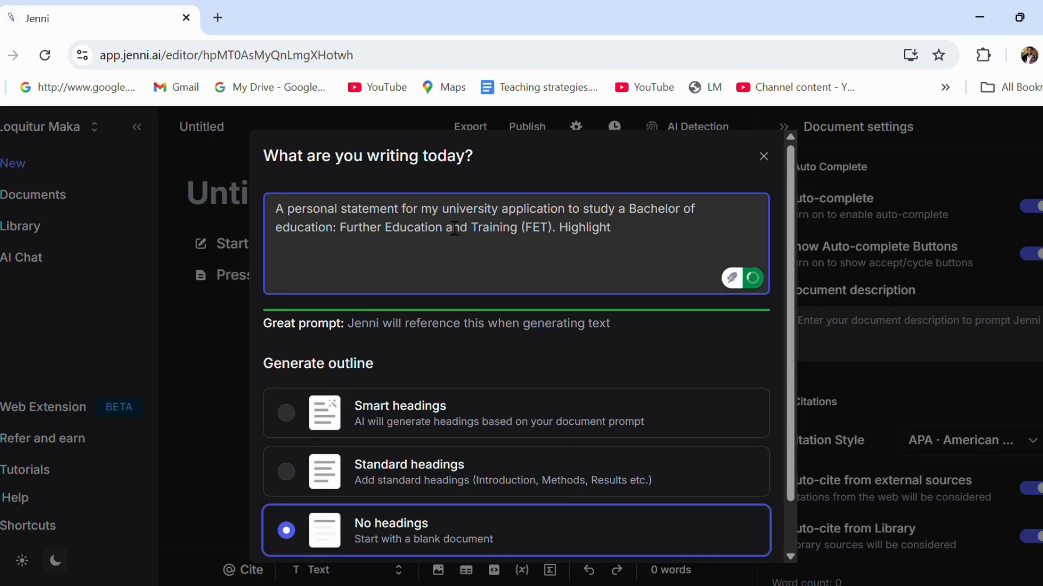
type(" my passion for")
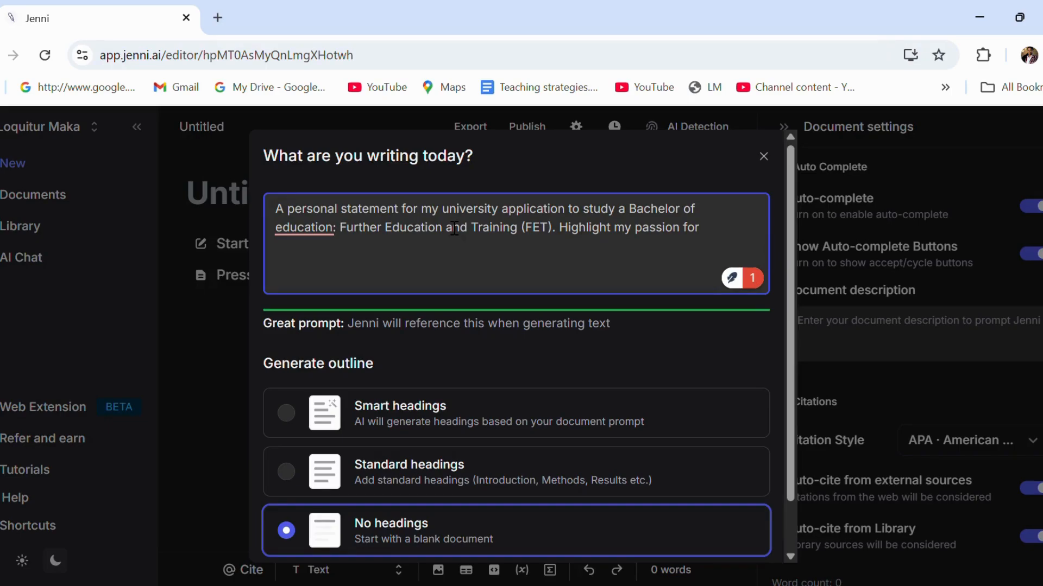
type(" lifelong learning and community involvement")
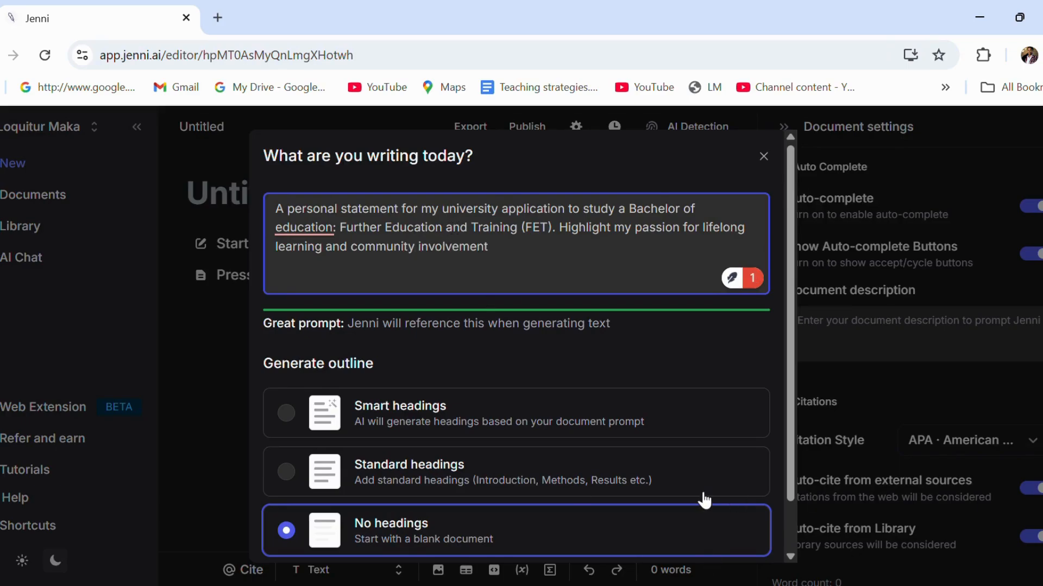
type(".")
scroll(653, 417, "down", 1)
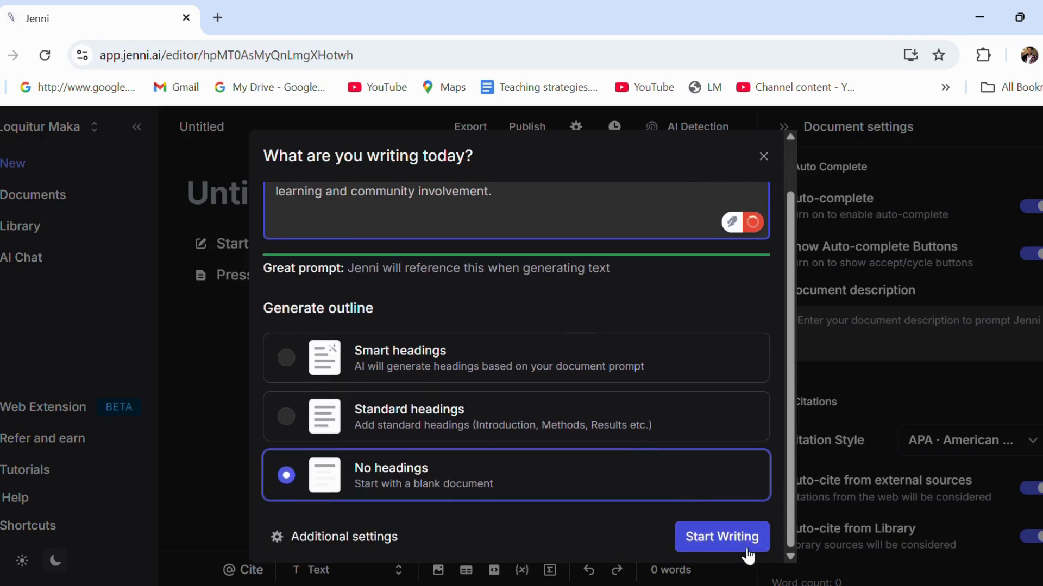
Generate the statement, accept its opening paragraph, and move the 'Driven by…' clause after 'program.'
left_click(733, 538)
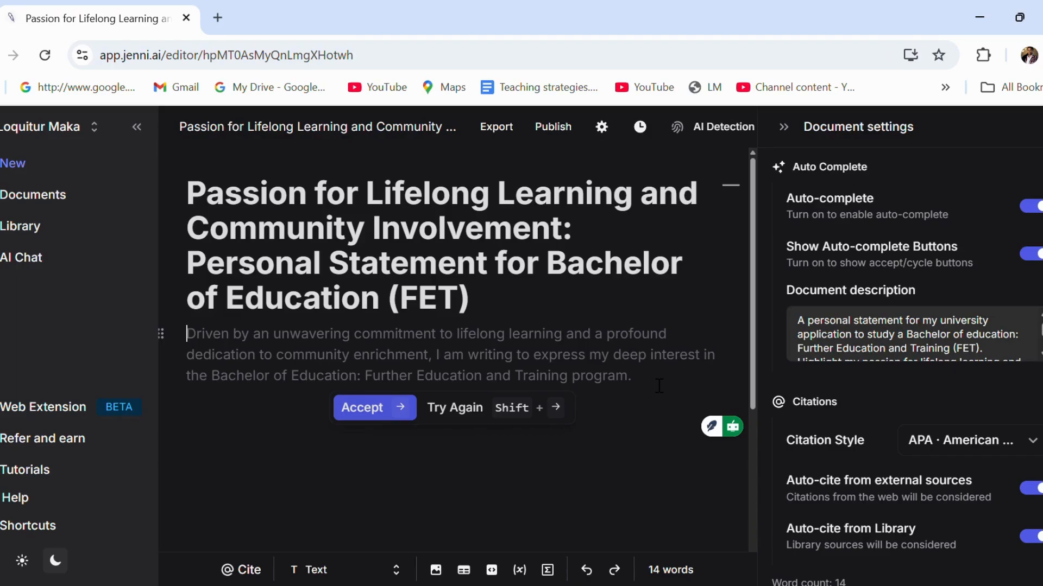
left_click(382, 411)
left_click_drag(436, 355, 187, 334)
key("ctrl+c")
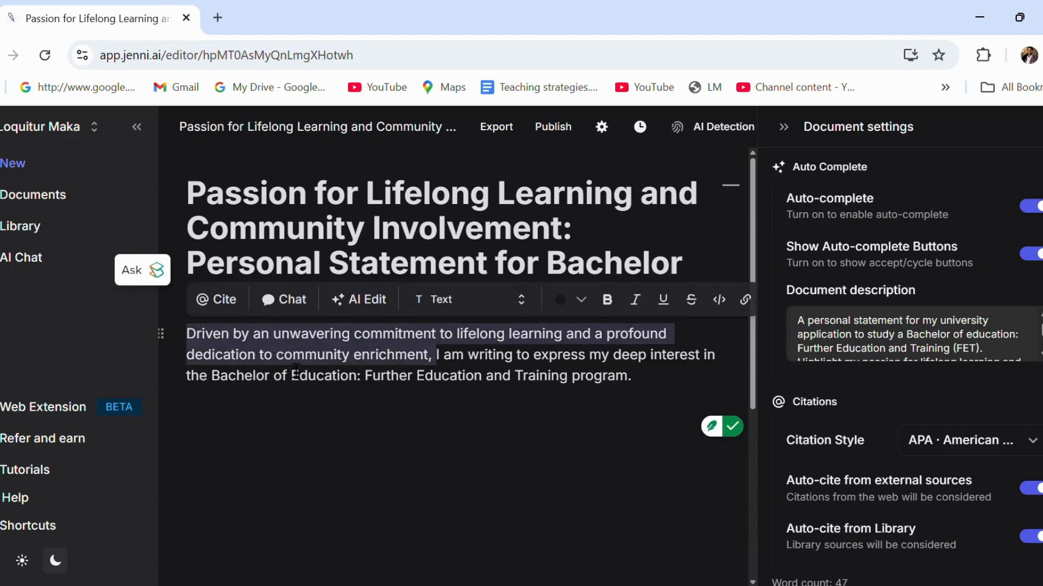
key("BackSpace")
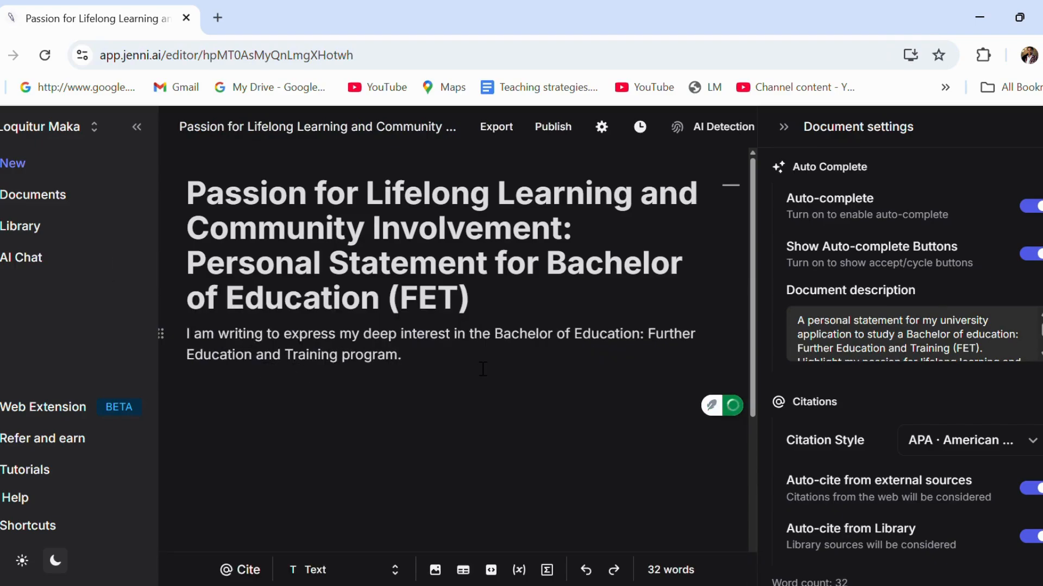
key("ctrl+v")
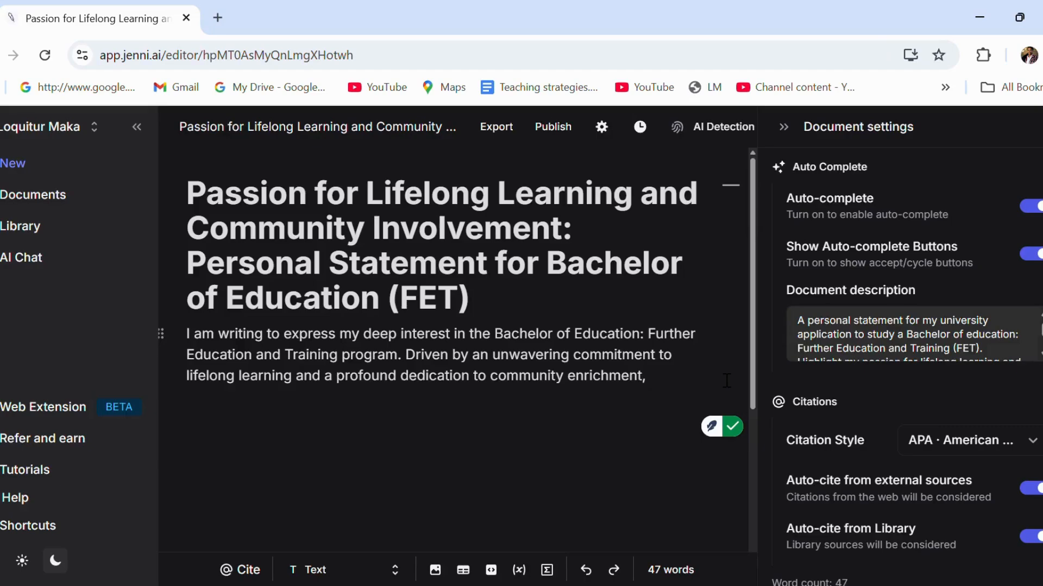
key("BackSpace")
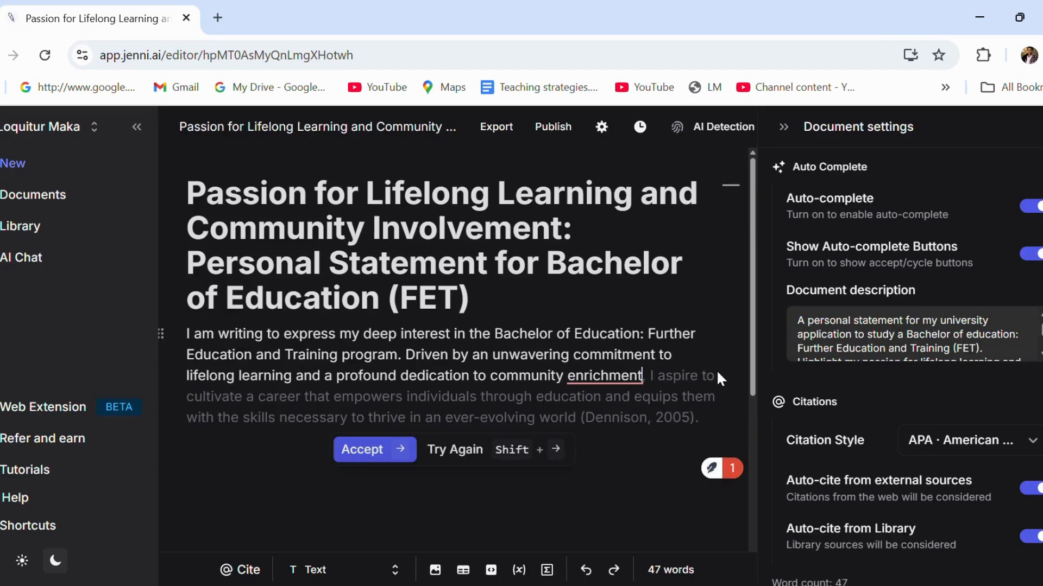
Accept the cited continuation and the personal-motivation sentences, dismissing the suggestion between them
key("Right")
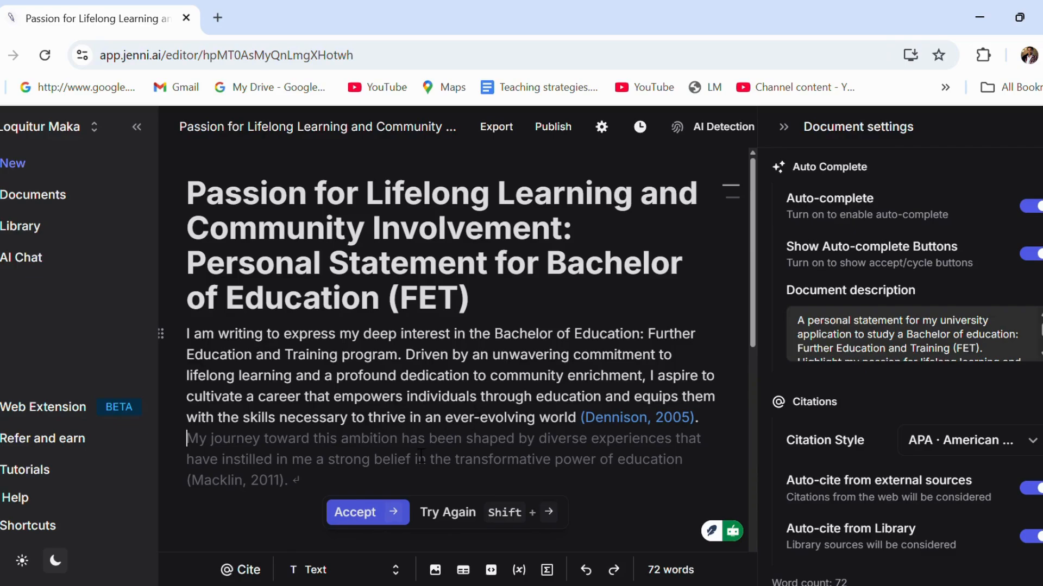
left_click(515, 355)
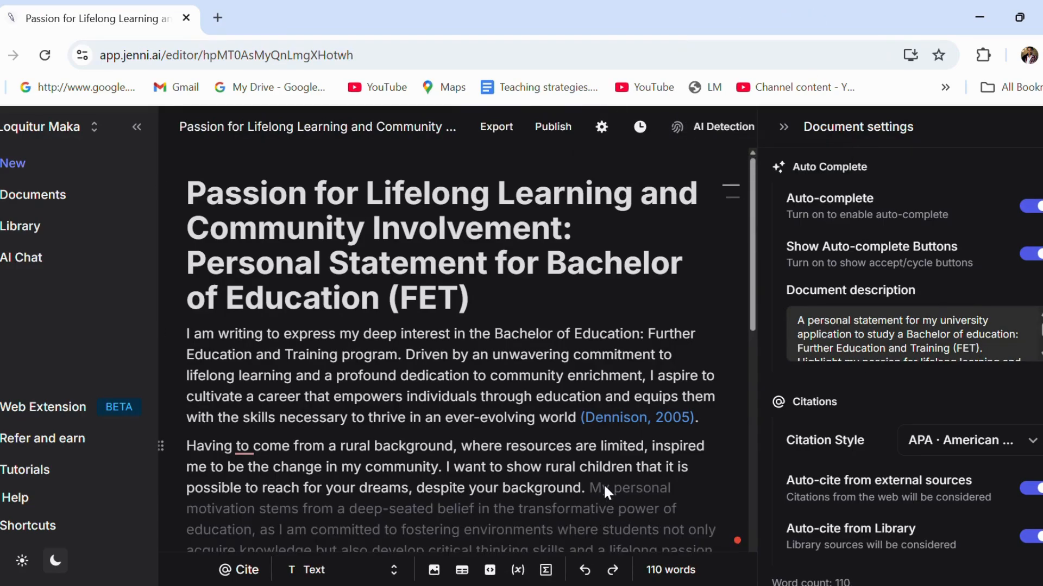
scroll(603, 484, "down", 3)
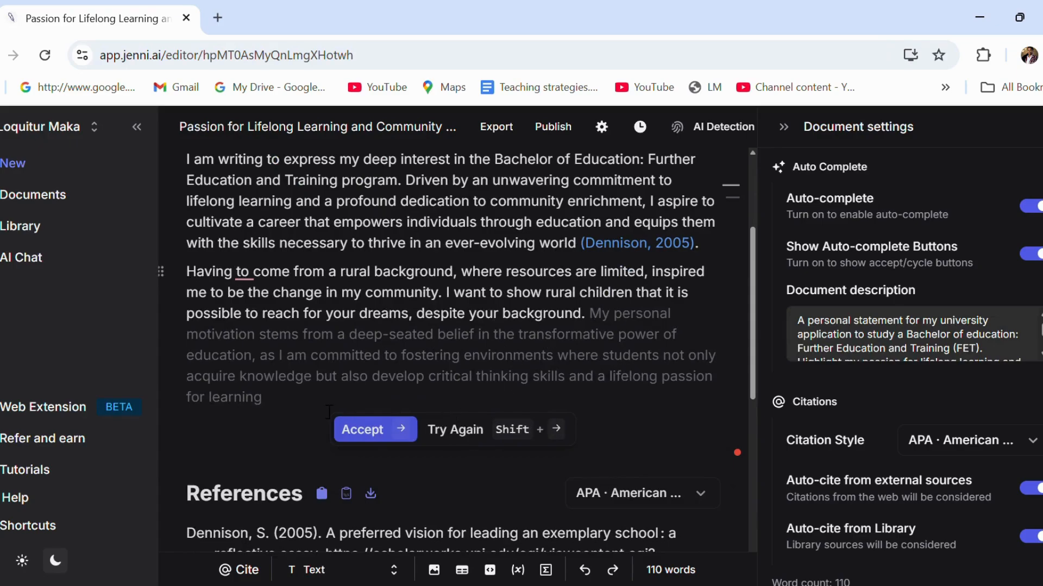
left_click(372, 430)
Dismiss the next suggested sentence and bring up the AI Detection check
scroll(590, 420, "up", 2)
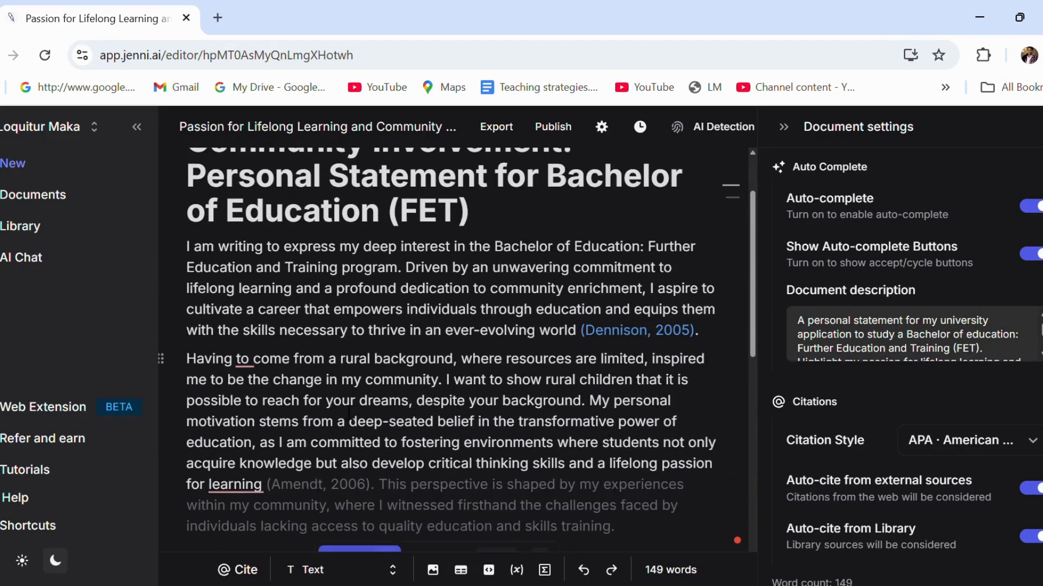
scroll(556, 382, "down", 3)
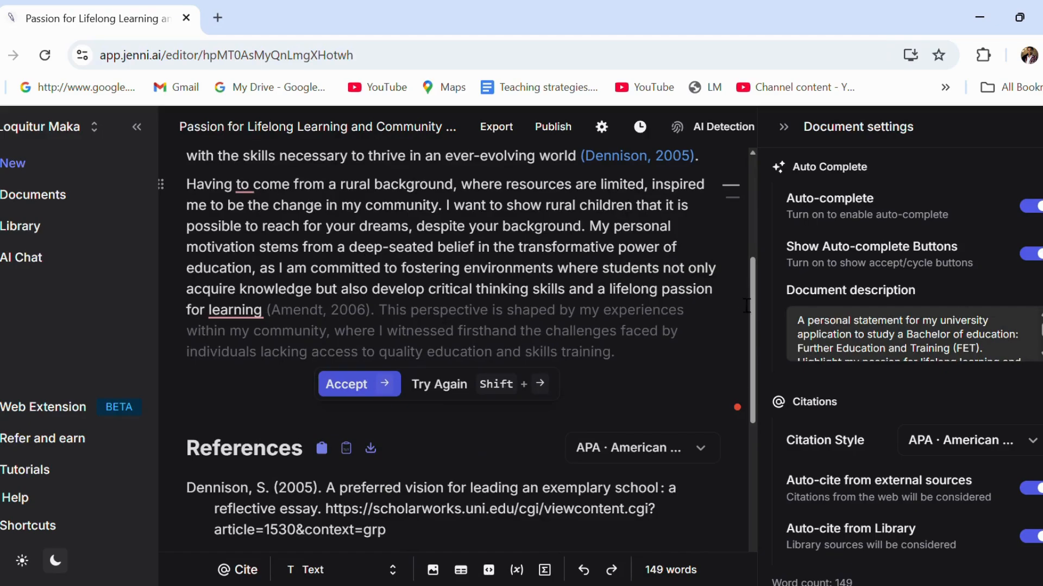
left_click(717, 295)
scroll(717, 295, "up", 3)
left_click(726, 125)
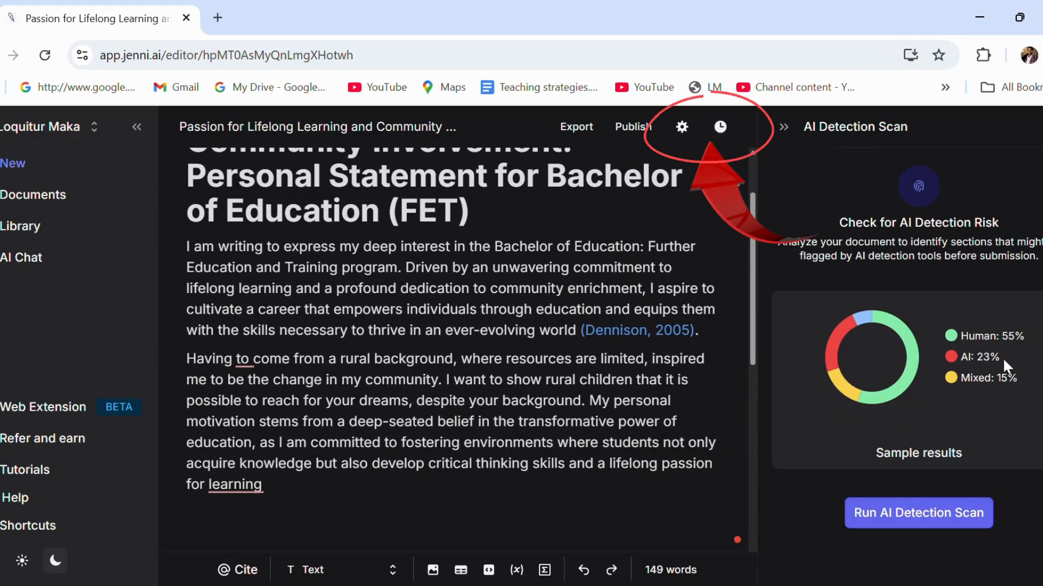
Run the AI detection scan (74% AI, 25% human), review the suggestions, and resume after 'background.'
left_click(942, 515)
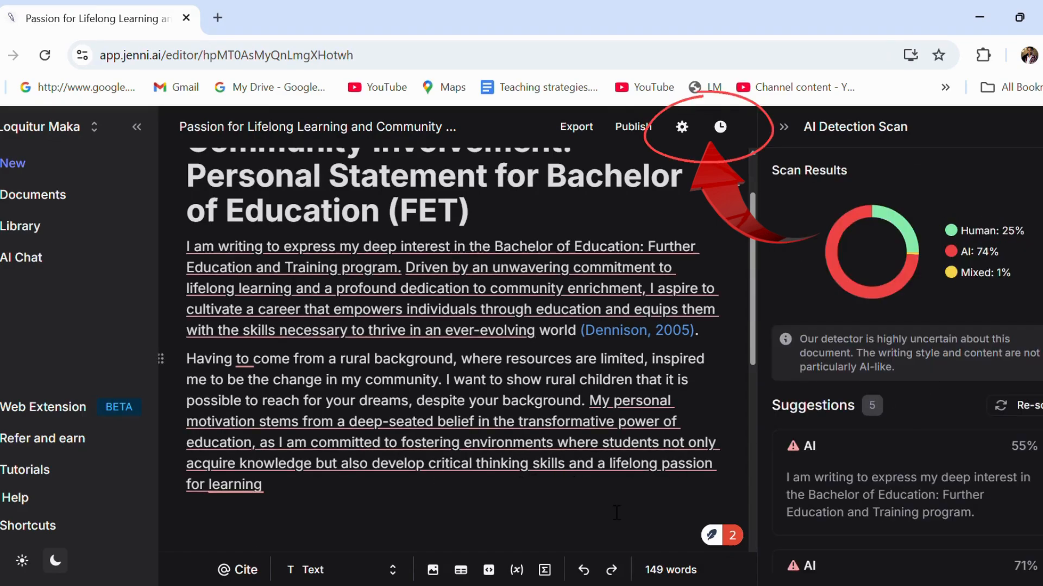
scroll(976, 480, "down", 2)
scroll(976, 480, "up", 2)
scroll(972, 503, "down", 5)
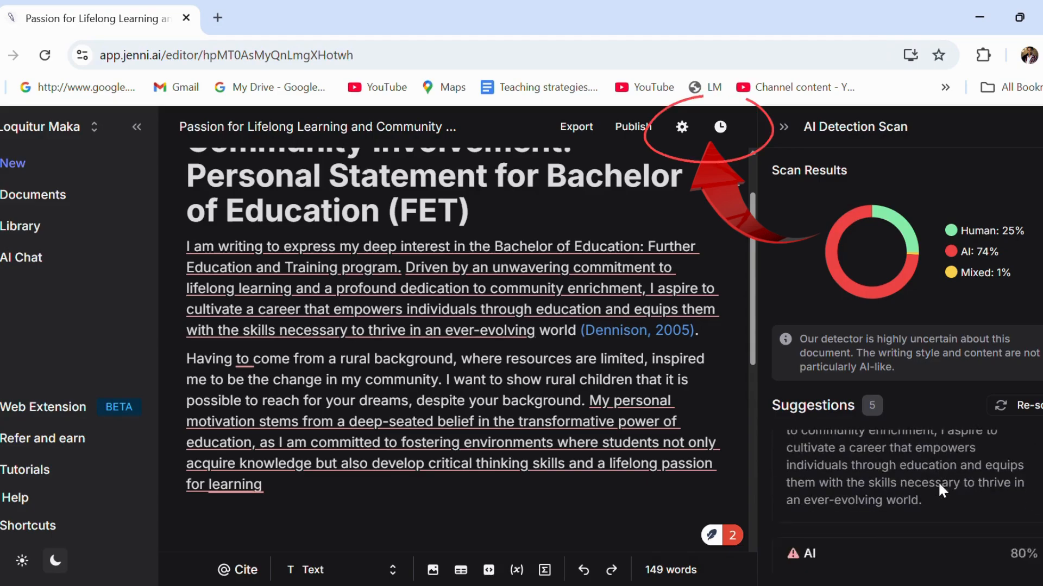
scroll(945, 510, "up", 2)
scroll(928, 524, "down", 2)
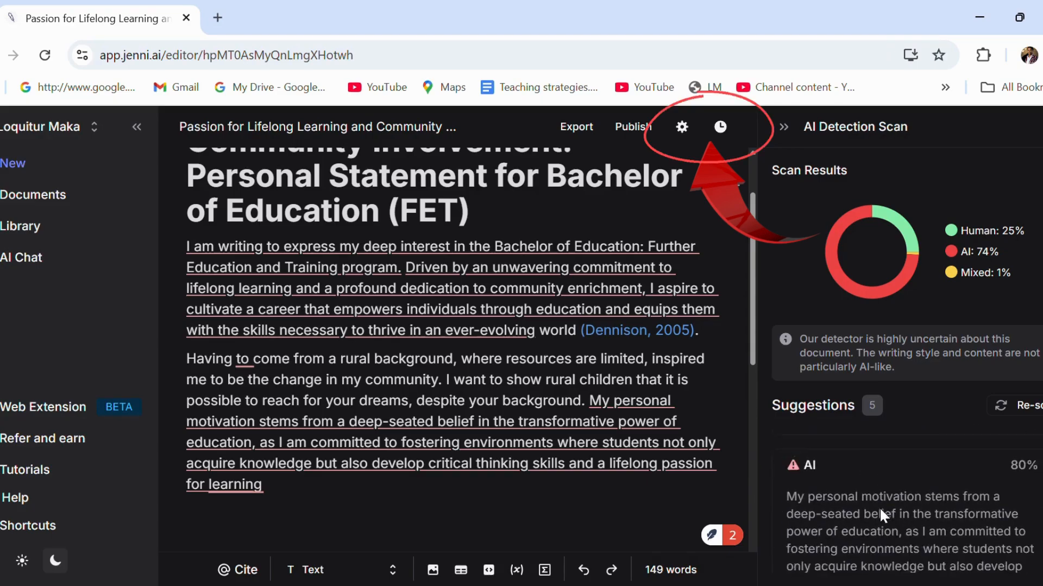
scroll(942, 514, "up", 2)
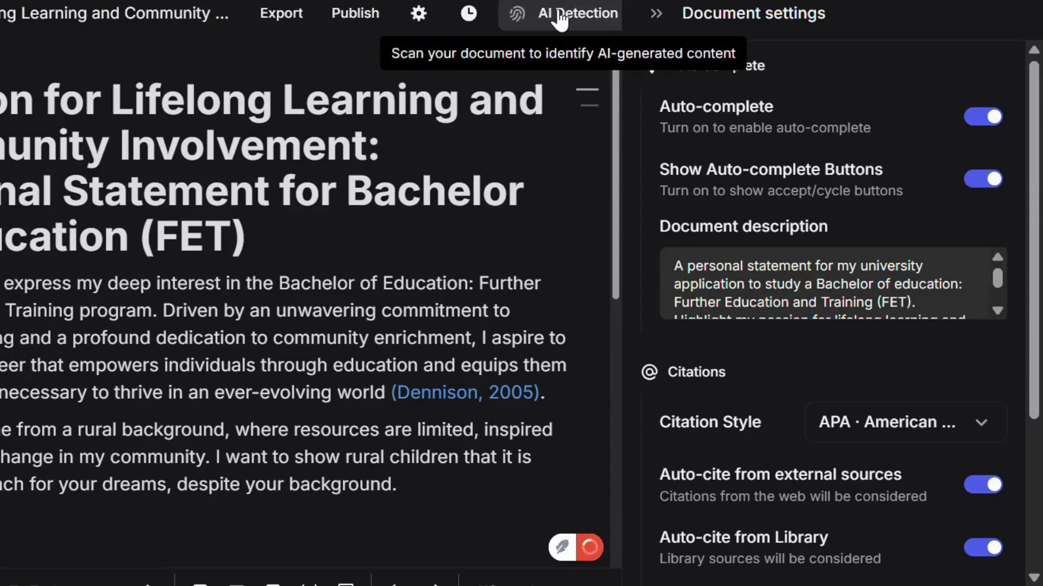
left_click(441, 491)
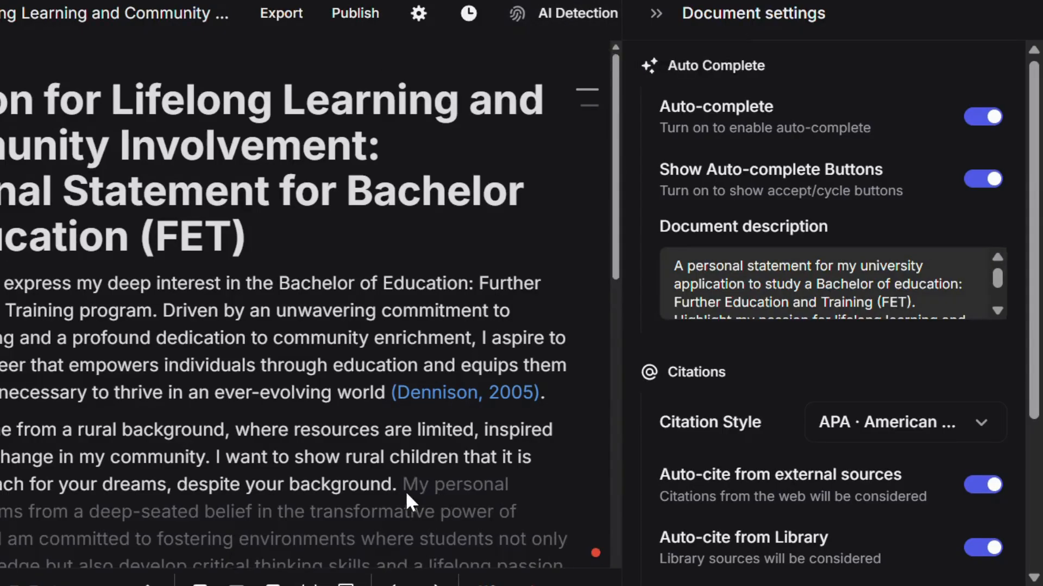
Accept the sentences on education's transformative power, dismiss the next suggestion, and reopen AI Detection
scroll(422, 473, "down", 4)
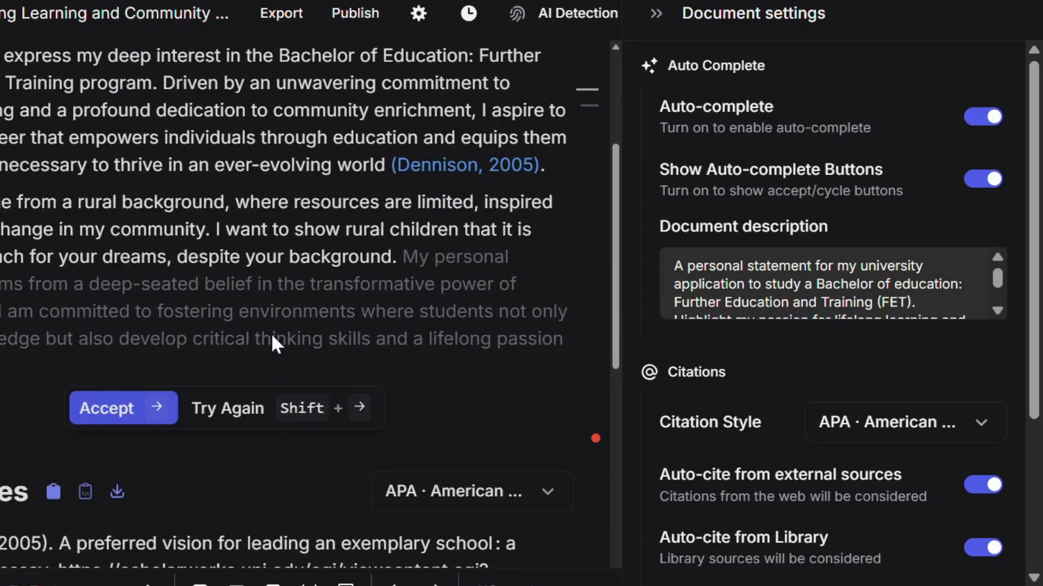
left_click(113, 413)
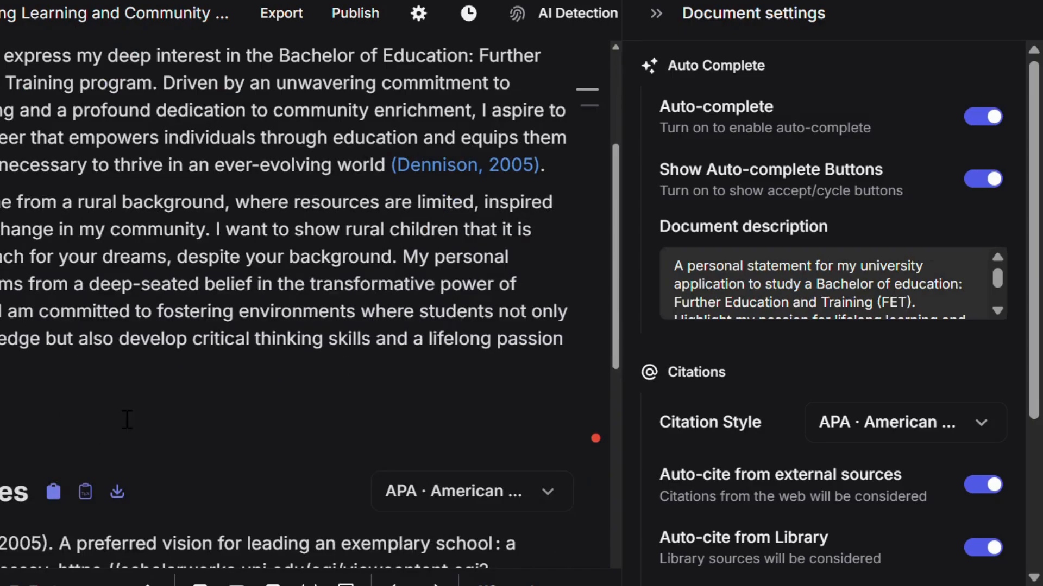
scroll(501, 348, "up", 2)
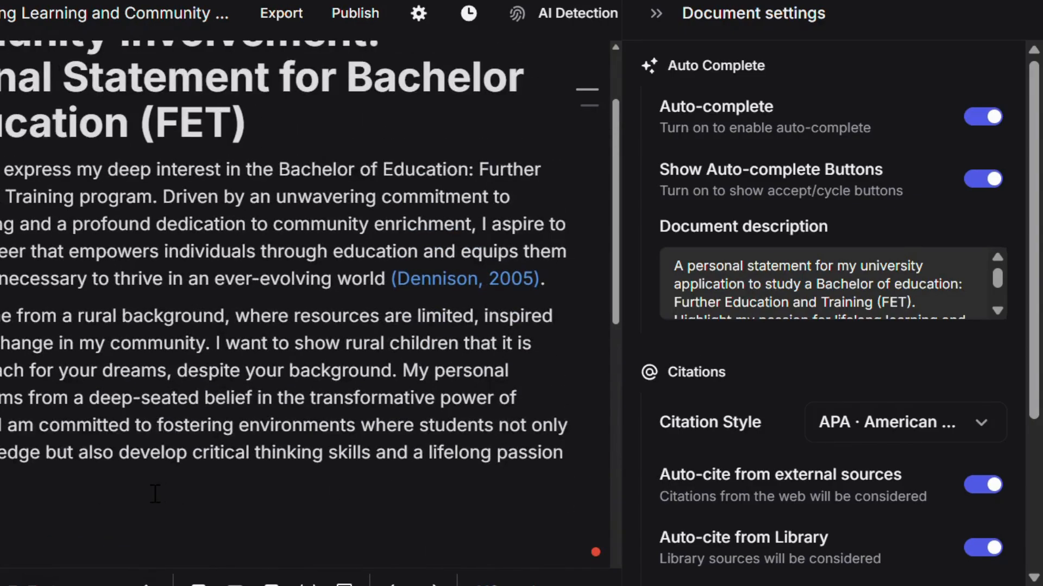
scroll(434, 284, "down", 2)
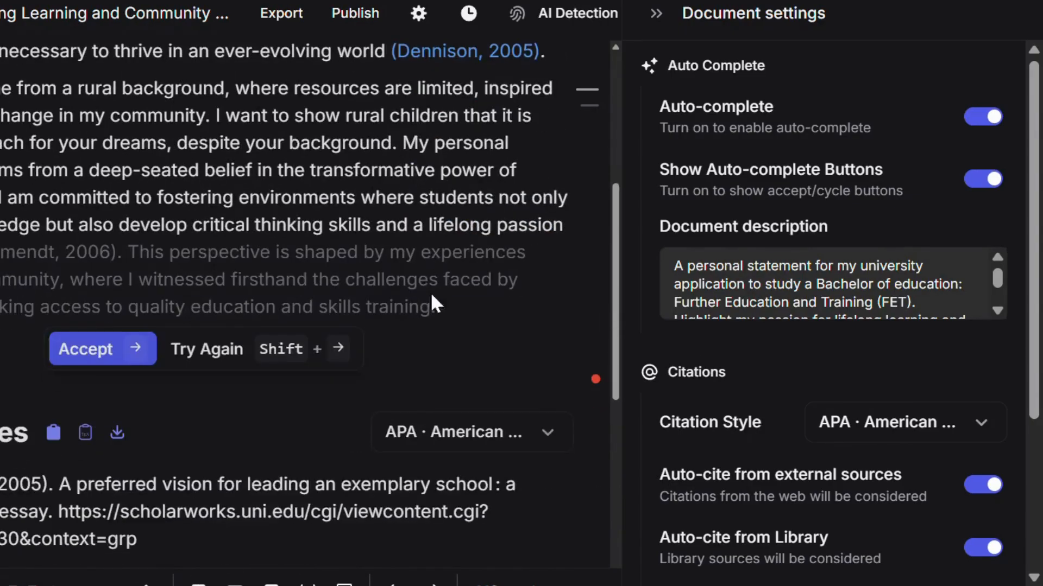
left_click(604, 247)
scroll(585, 249, "up", 2)
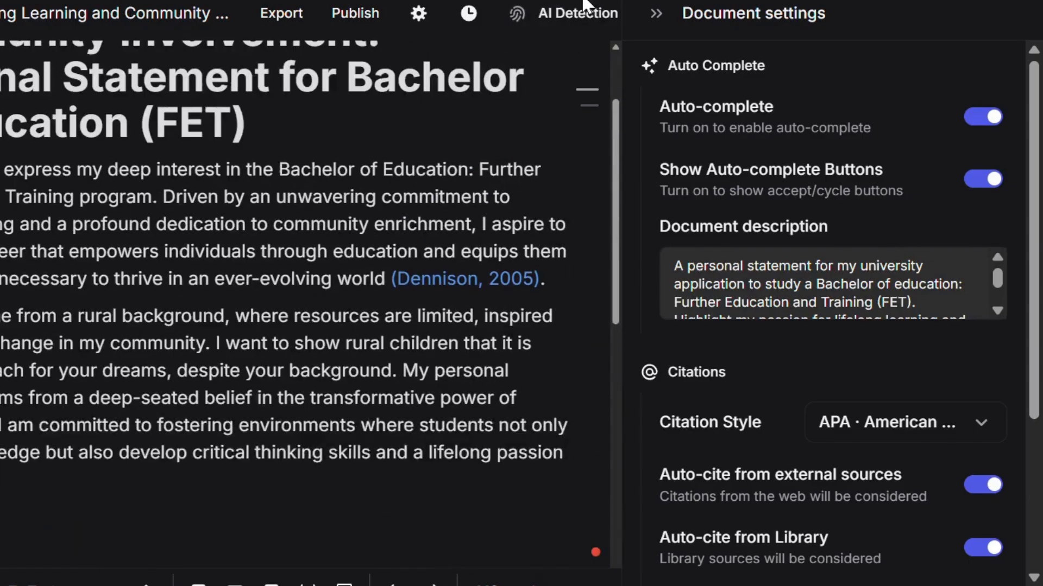
left_click(572, 13)
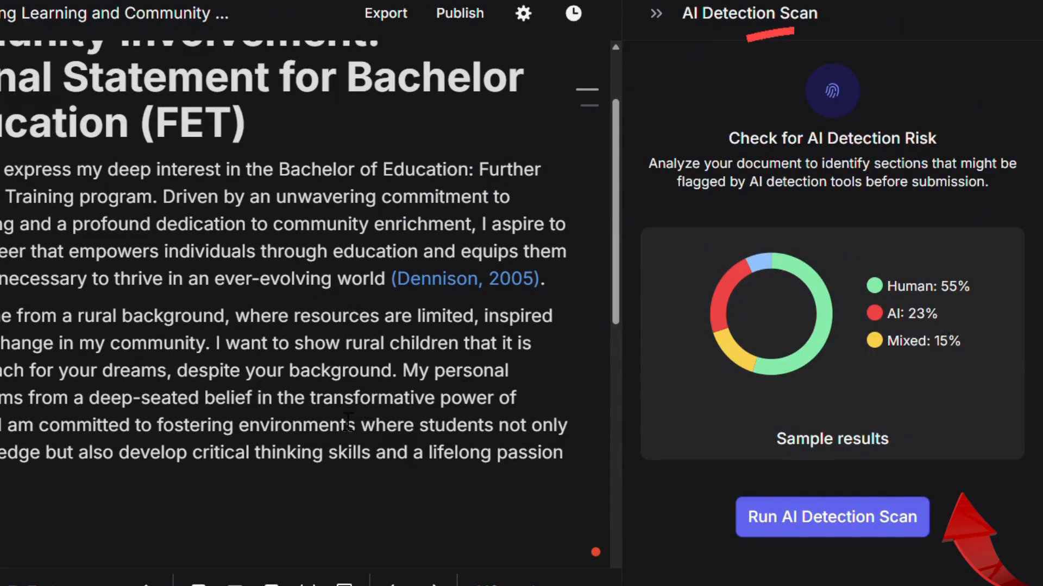
Rerun the detection scan (74% AI, 25% human, 1% mixed) and review the five flagged sentences
left_click(864, 519)
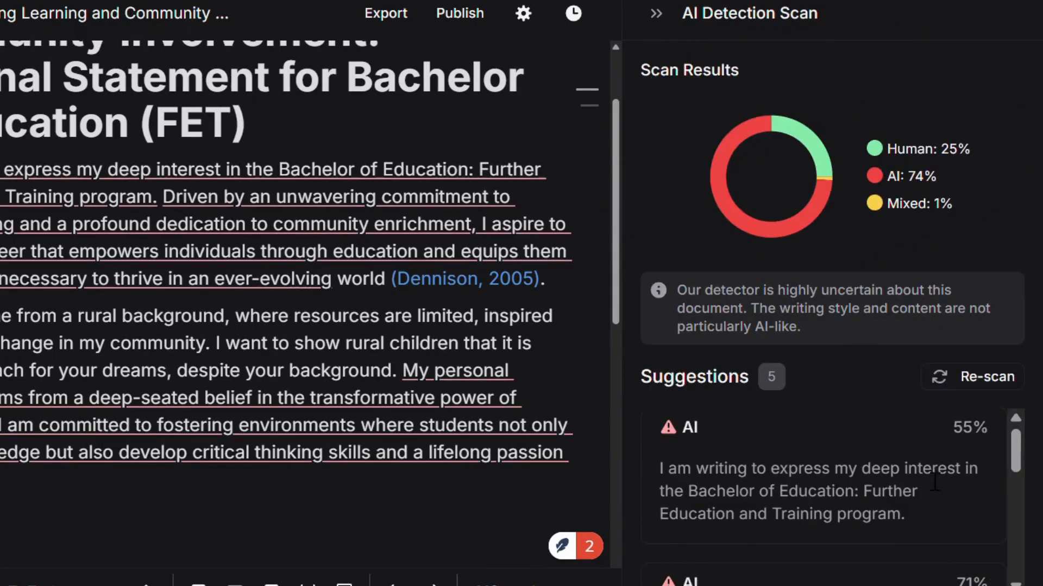
scroll(910, 484, "down", 3)
scroll(868, 497, "up", 3)
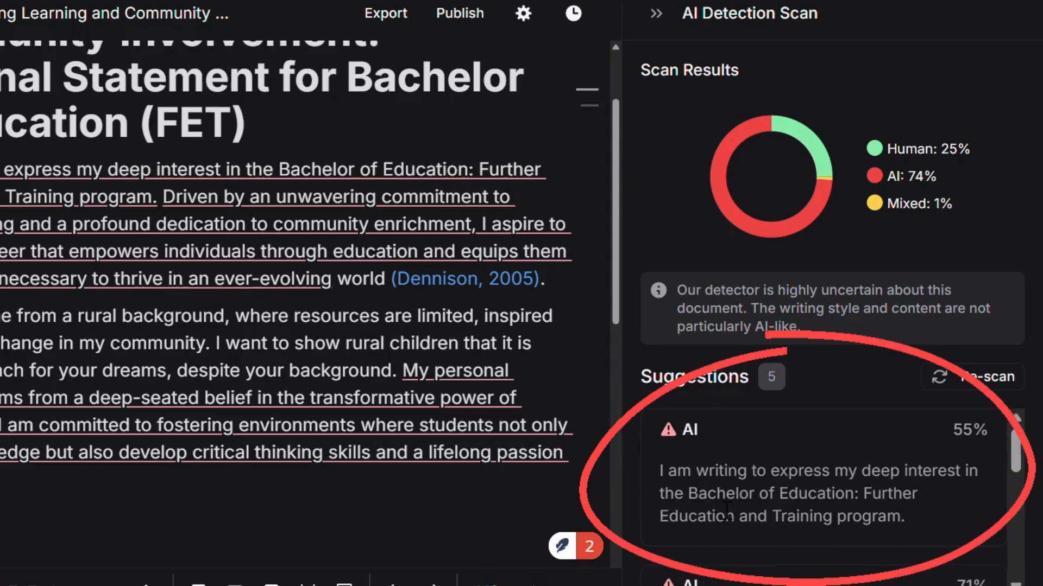
scroll(831, 495, "down", 5)
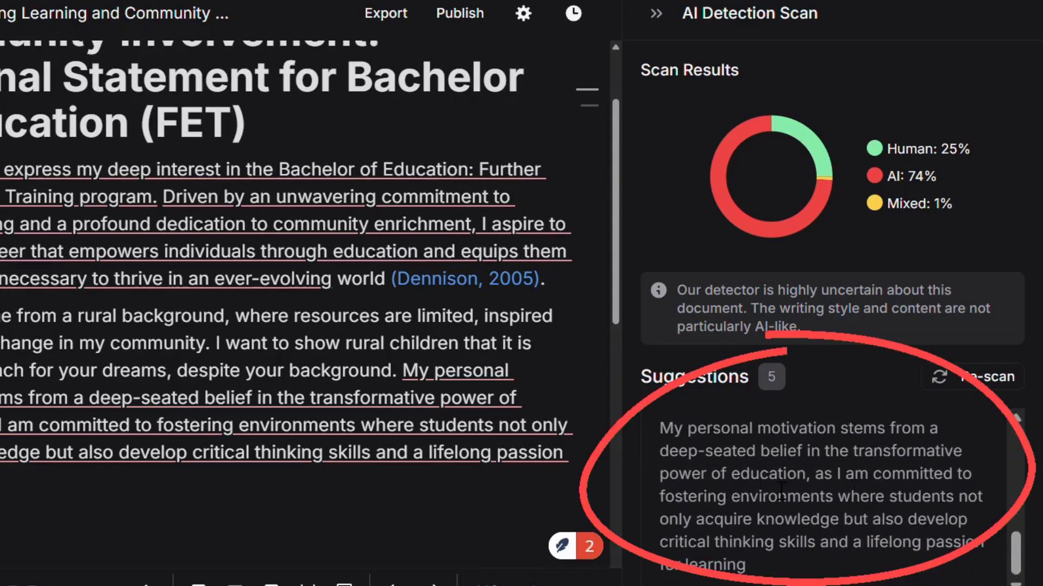
scroll(776, 492, "up", 2)
scroll(787, 517, "down", 2)
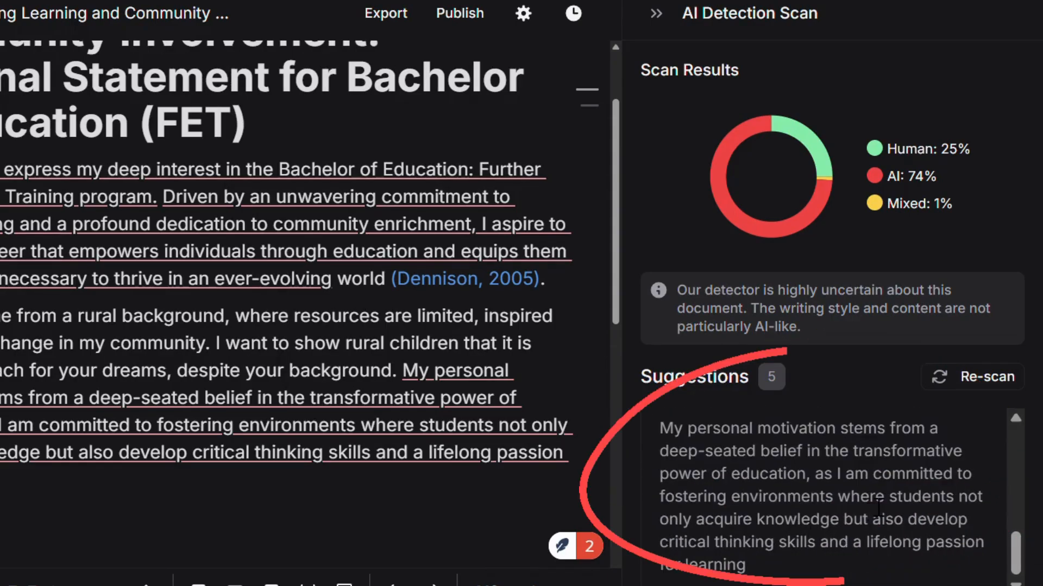
scroll(822, 521, "up", 2)
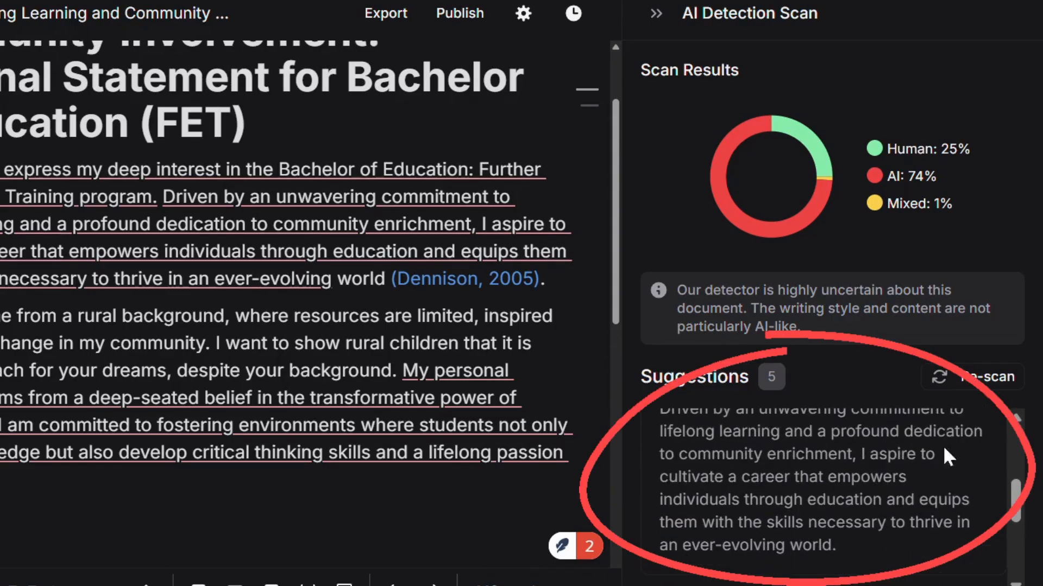
left_click(319, 527)
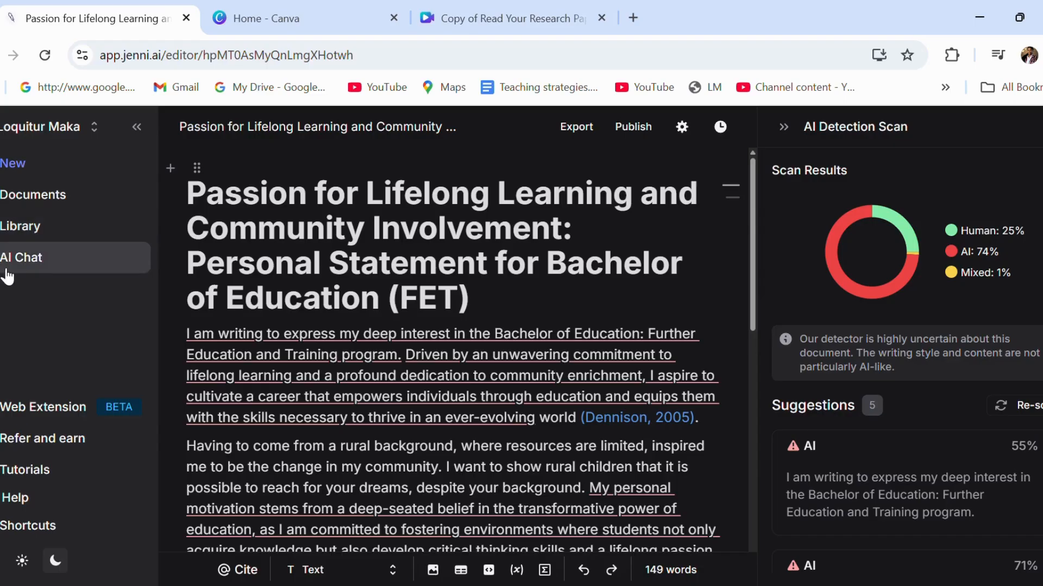
Switch the right panel from the detection results to AI Chat
left_click(5, 266)
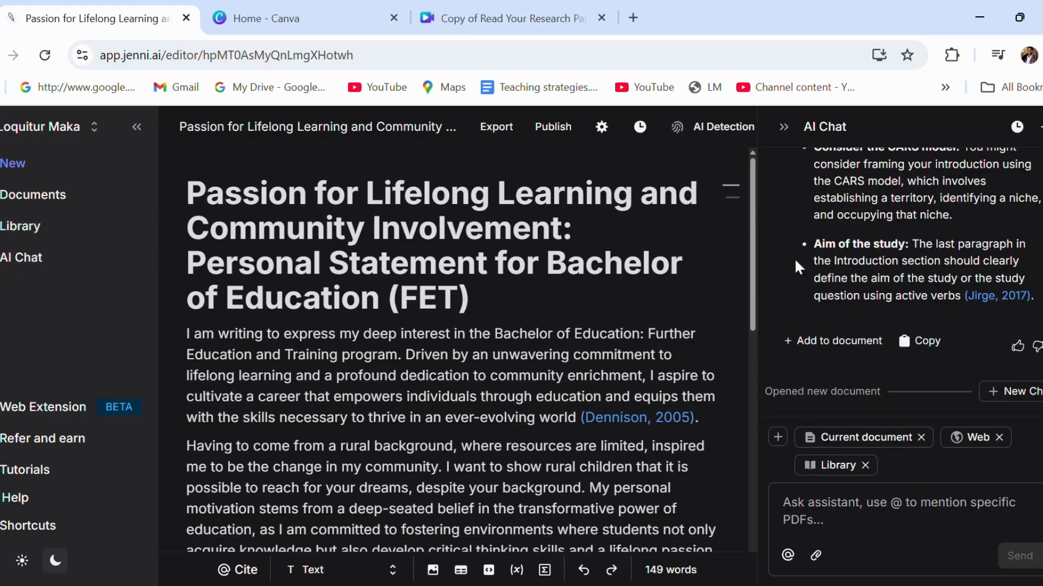
Send the 2022 article reference with a request for a 100-word annotation on equitable-access strategies
left_click(885, 541)
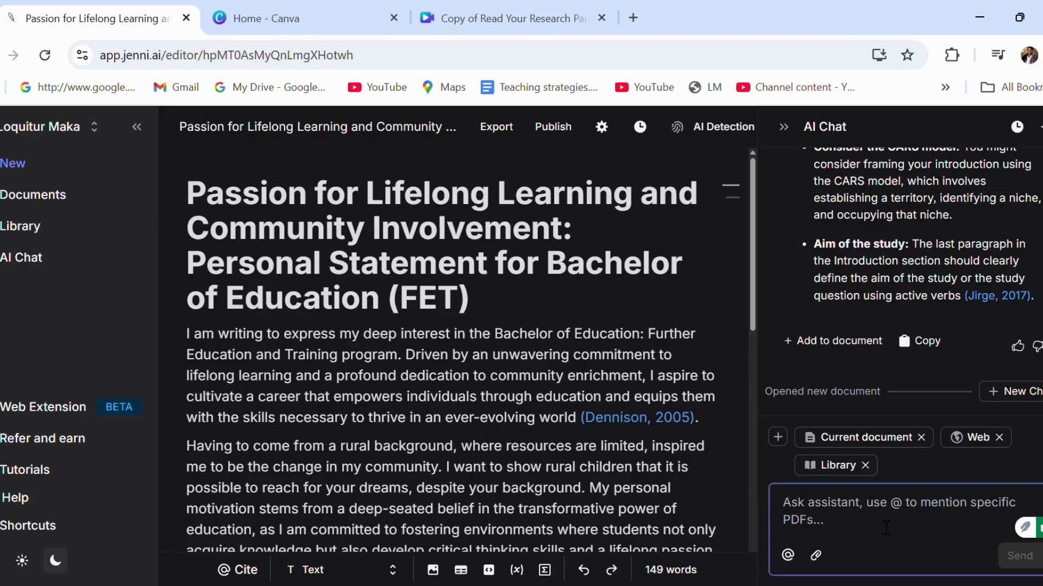
type("Donald, W. E., & Ford, N. (2022). Fostering social mobility and employability: the case for peer learning. Teaching in Higher Education, 28(3), 672–678.")
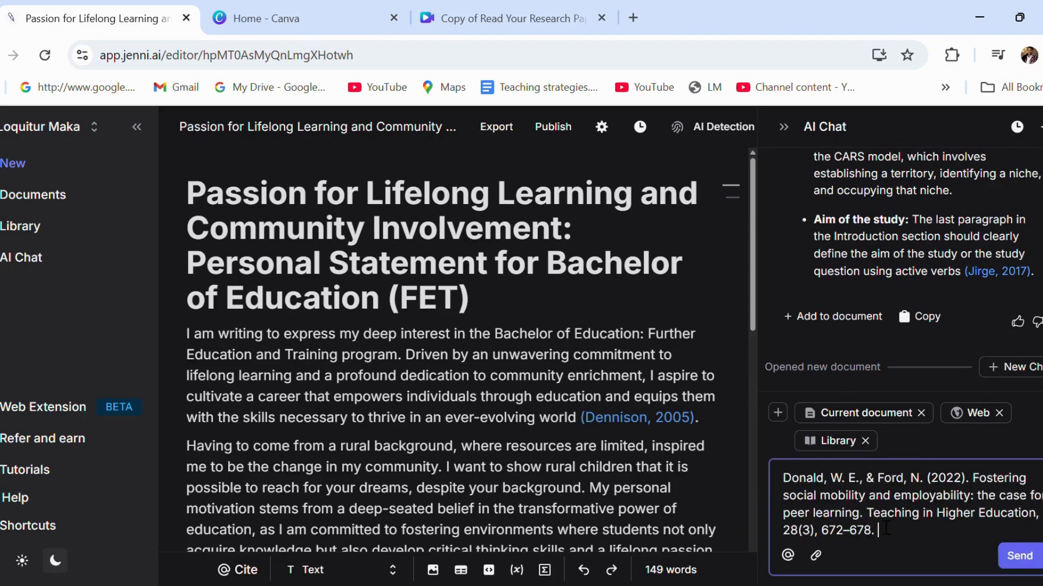
type("Please write a 100")
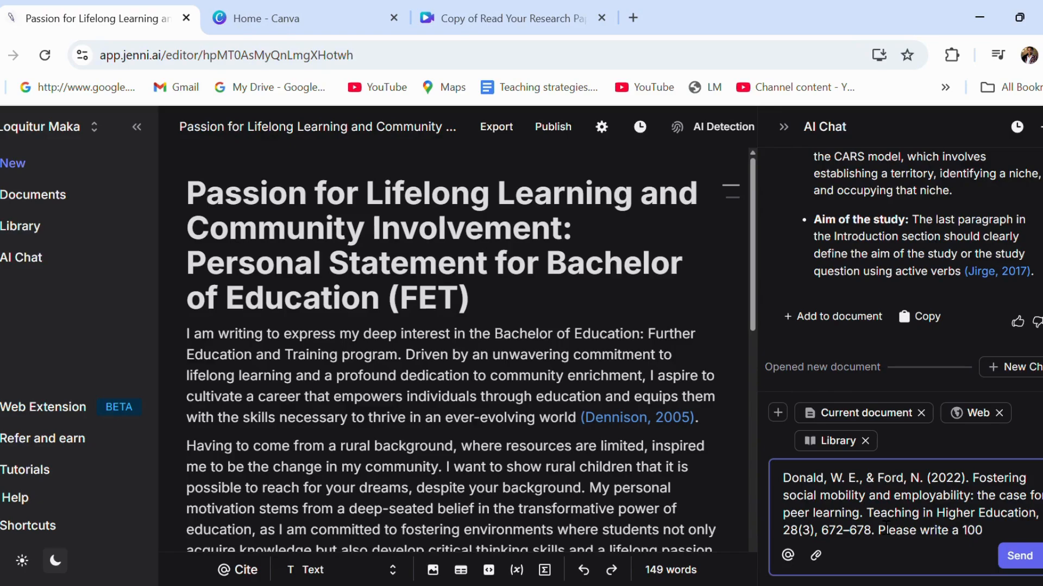
type("-word annotat")
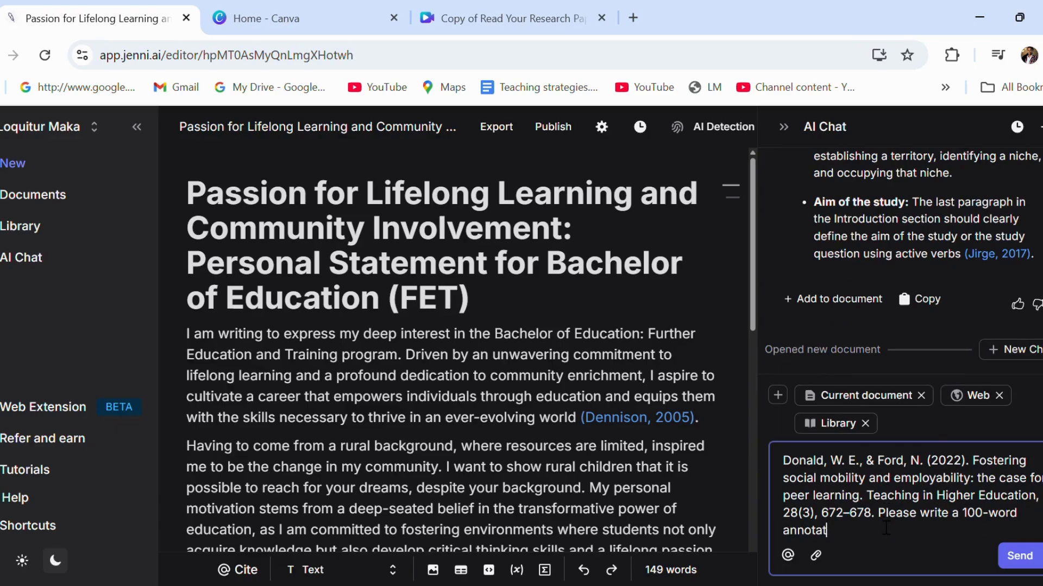
type("ion summarising")
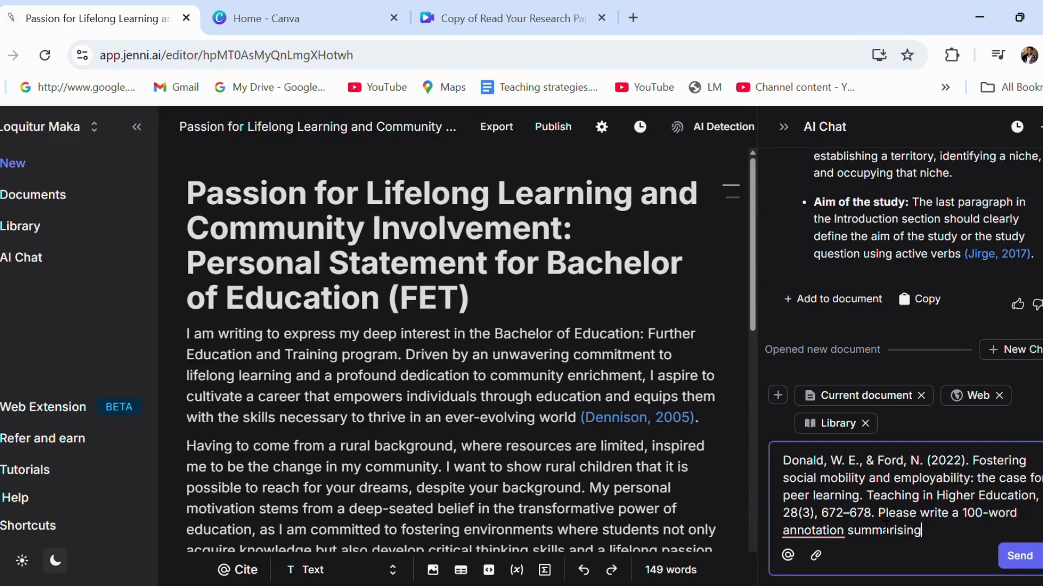
type(" this sourc")
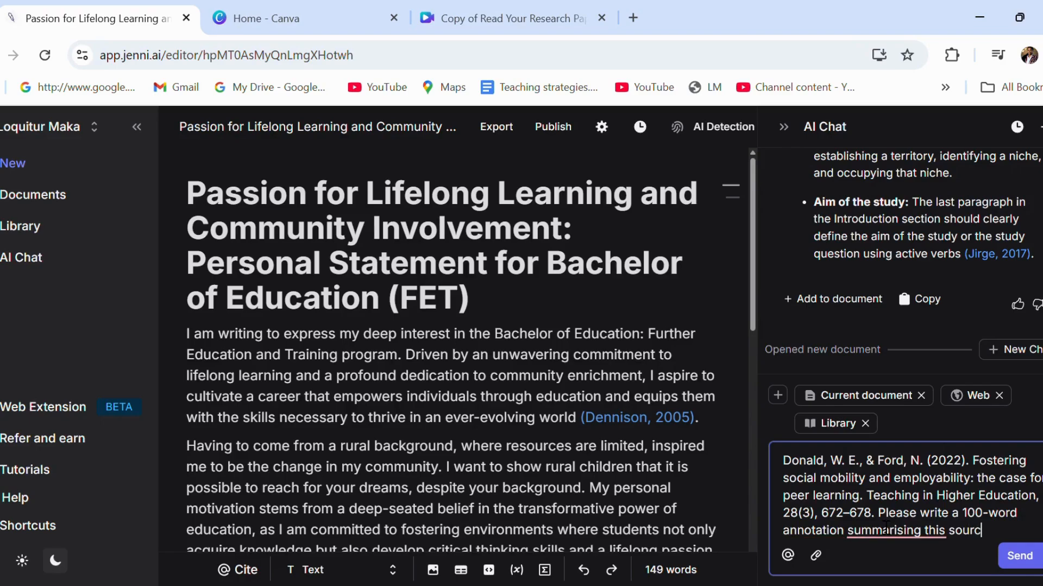
type("e and expla")
type("ining ")
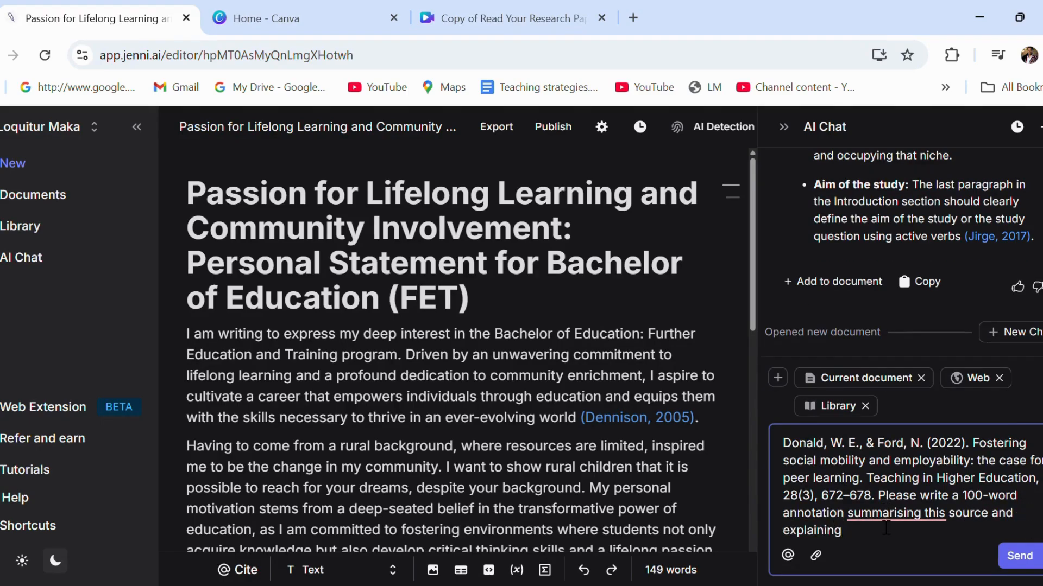
type("its relevance to my research")
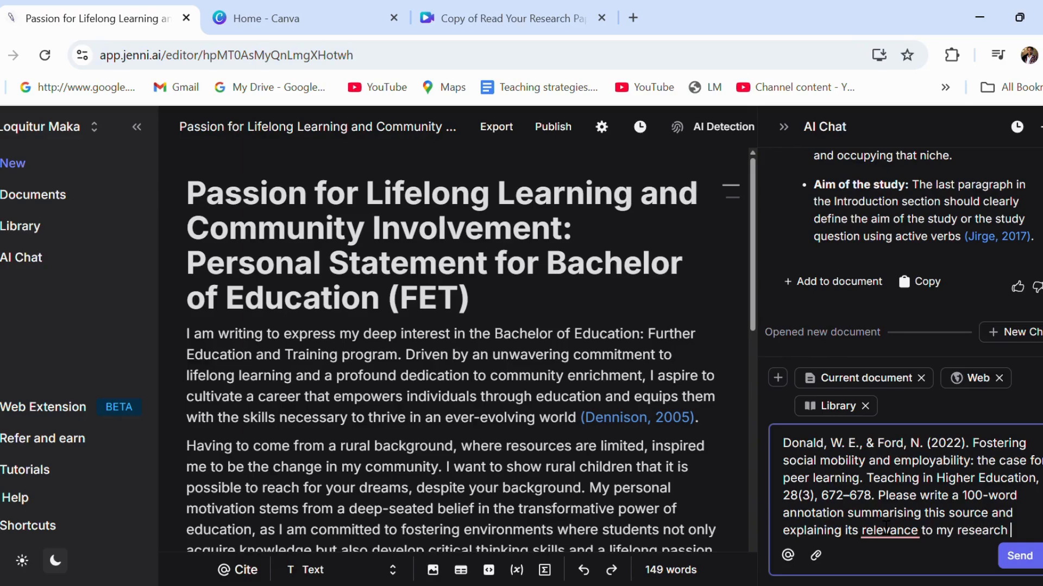
type(" on educational ")
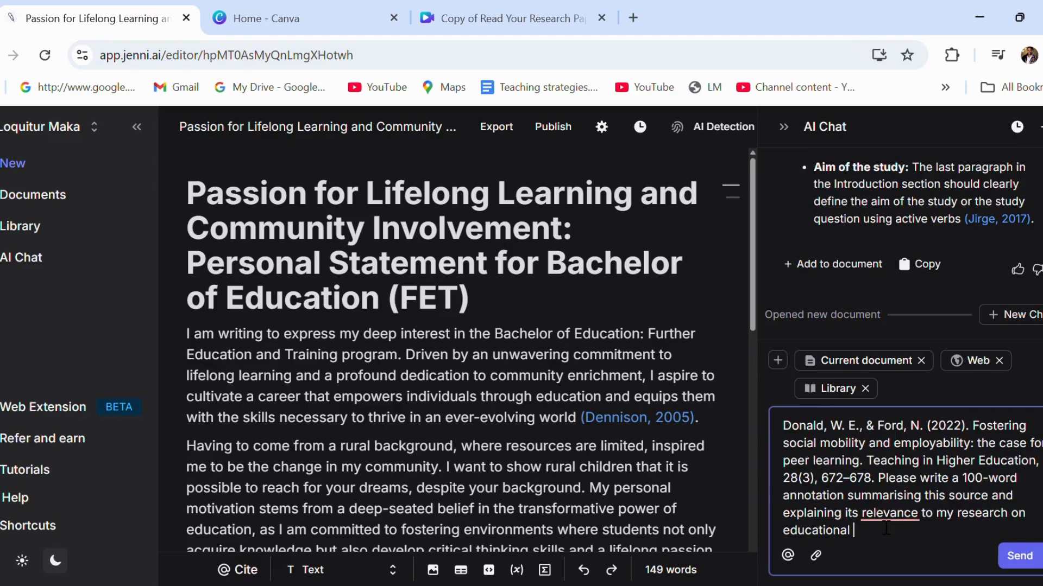
type("strategies for equi")
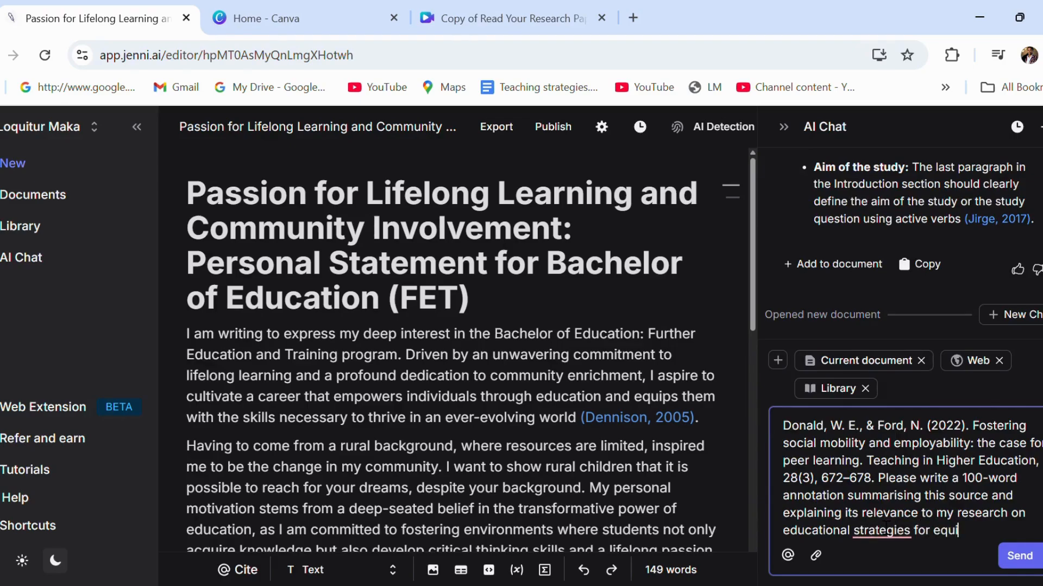
type("table access and s")
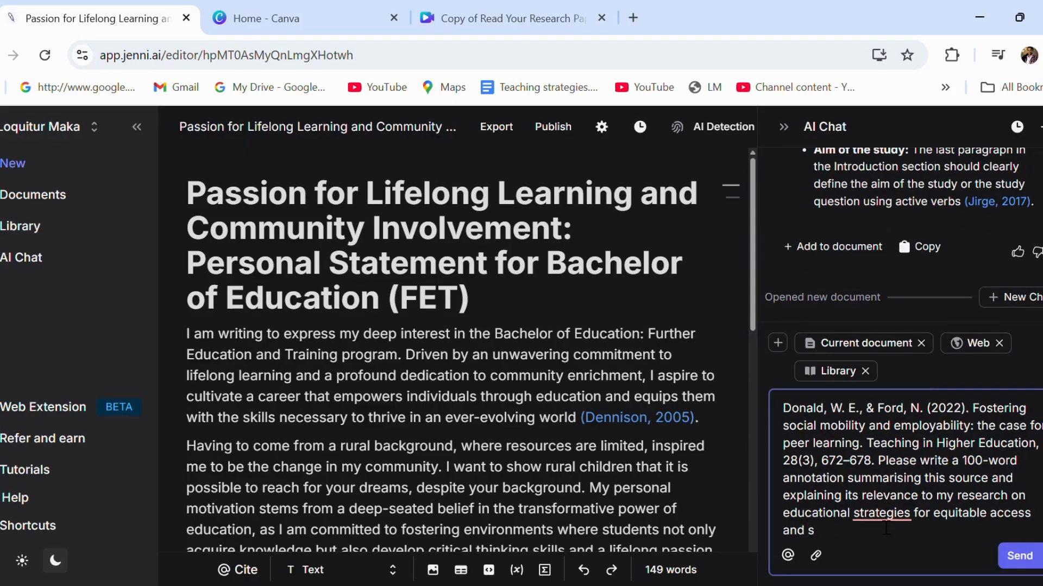
type("uccess")
mouse_move(889, 522)
left_click(881, 450)
left_click(1020, 564)
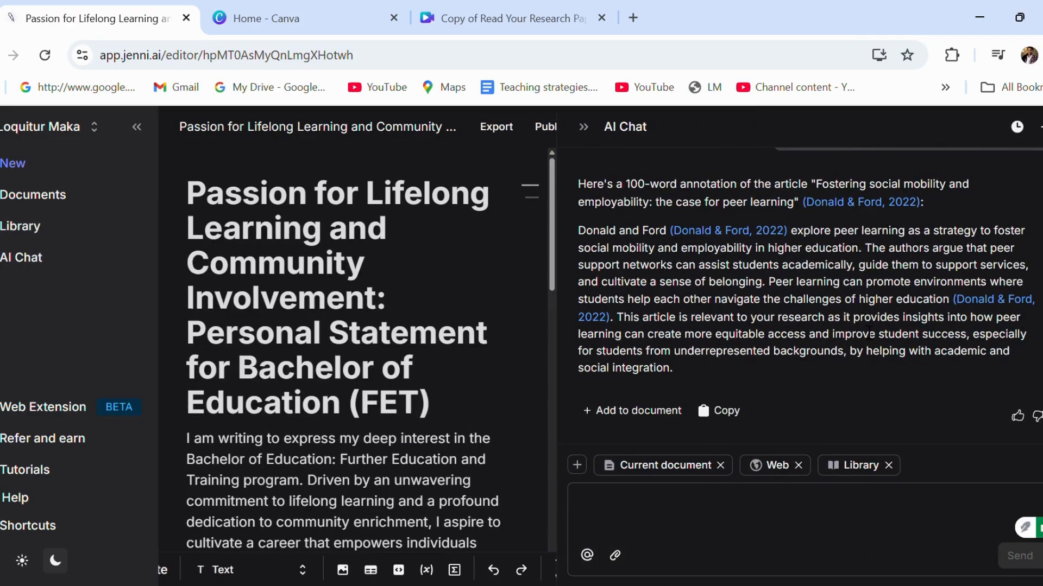
Copy the assistant's generated 100-word annotation of the 2022 peer-learning article
scroll(823, 285, "up", 1)
scroll(648, 288, "down", 1)
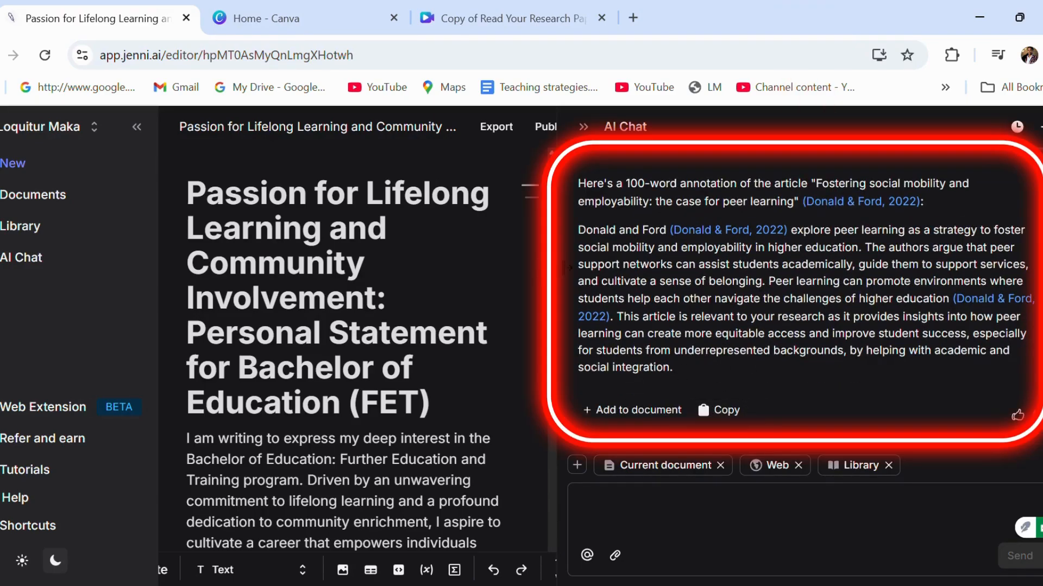
scroll(506, 267, "down", 1)
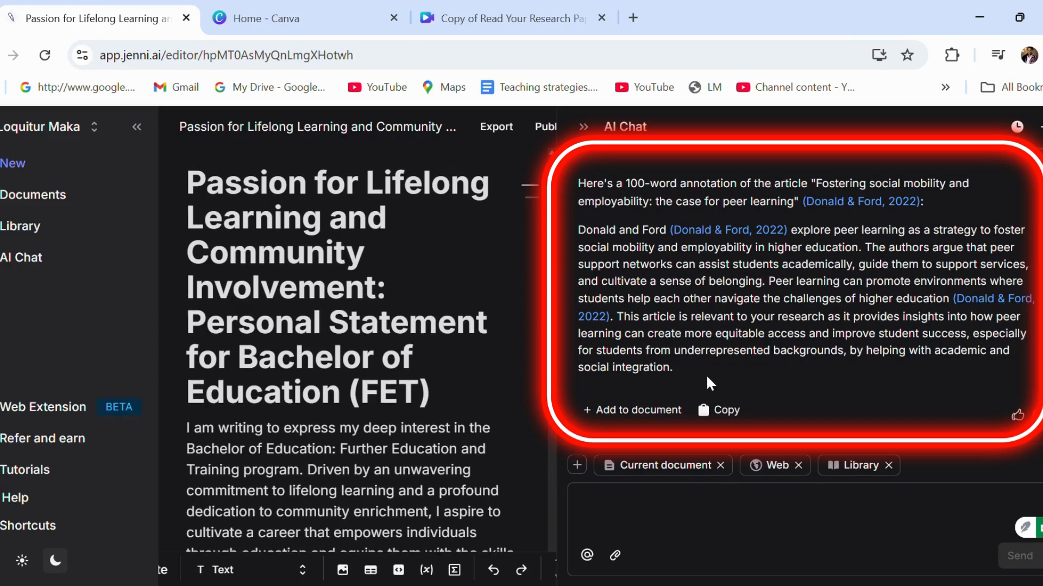
left_click(722, 410)
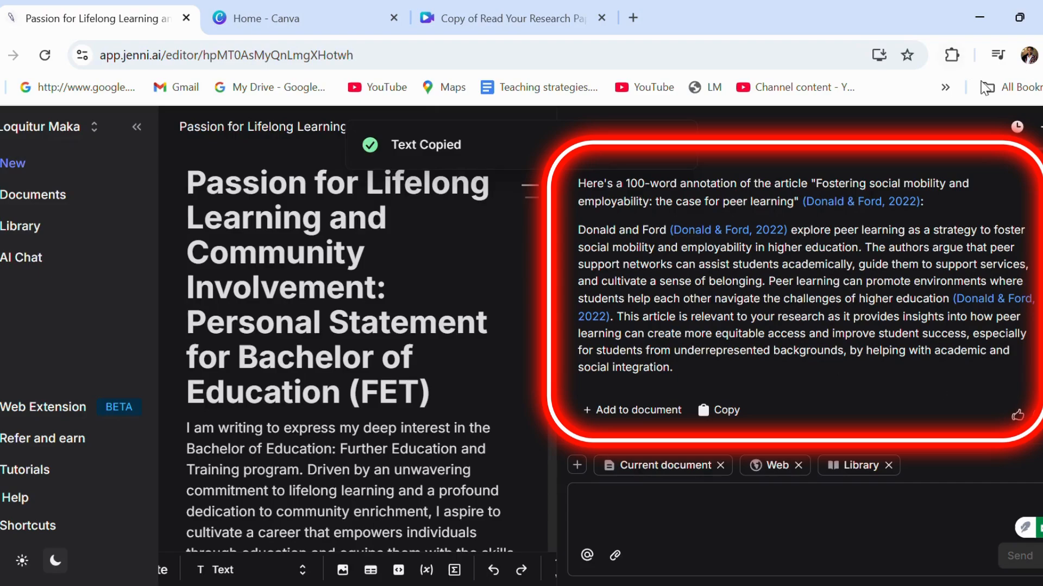